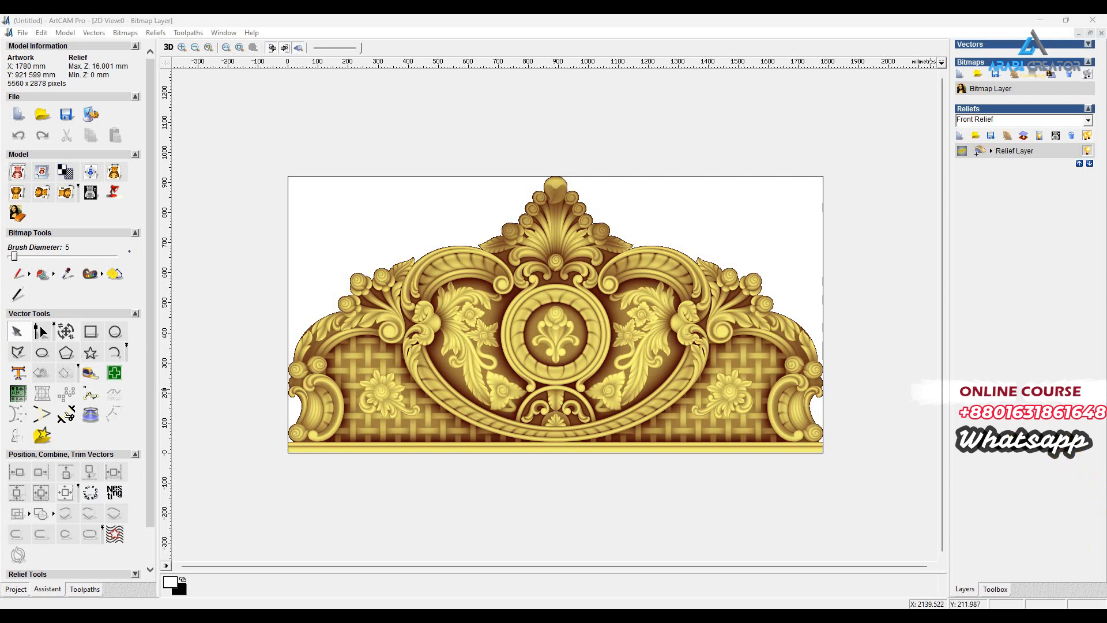
Close the window holding the blank untitled model and open a fresh ArtCAM Pro window
{"action": "left_click", "coordinate": [825, 566]}
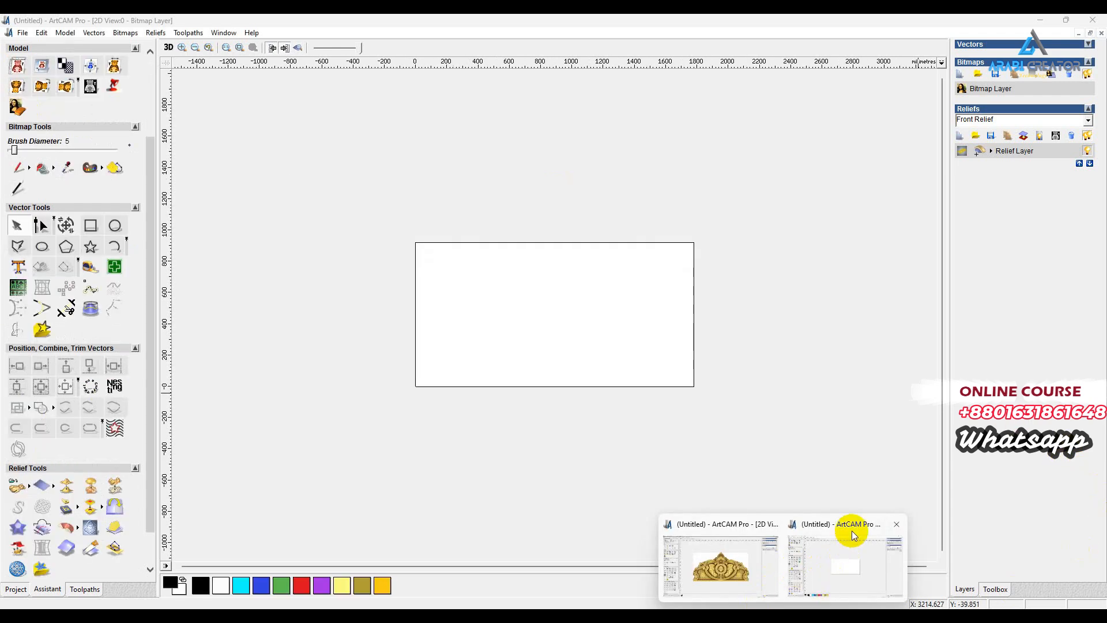
{"action": "left_click", "coordinate": [894, 529]}
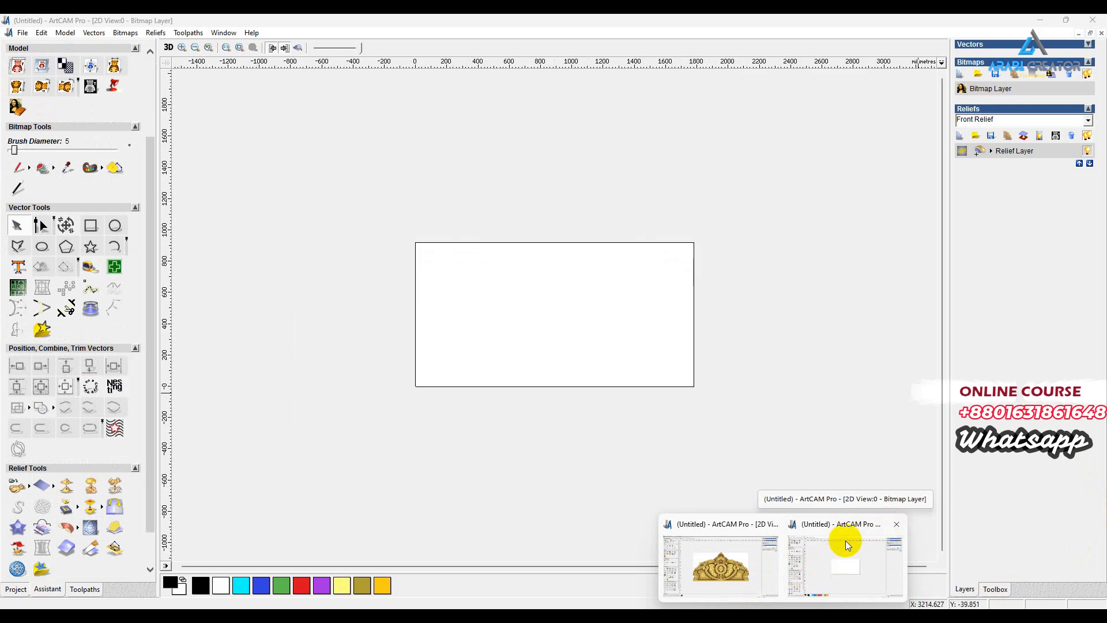
{"action": "left_click", "coordinate": [573, 342]}
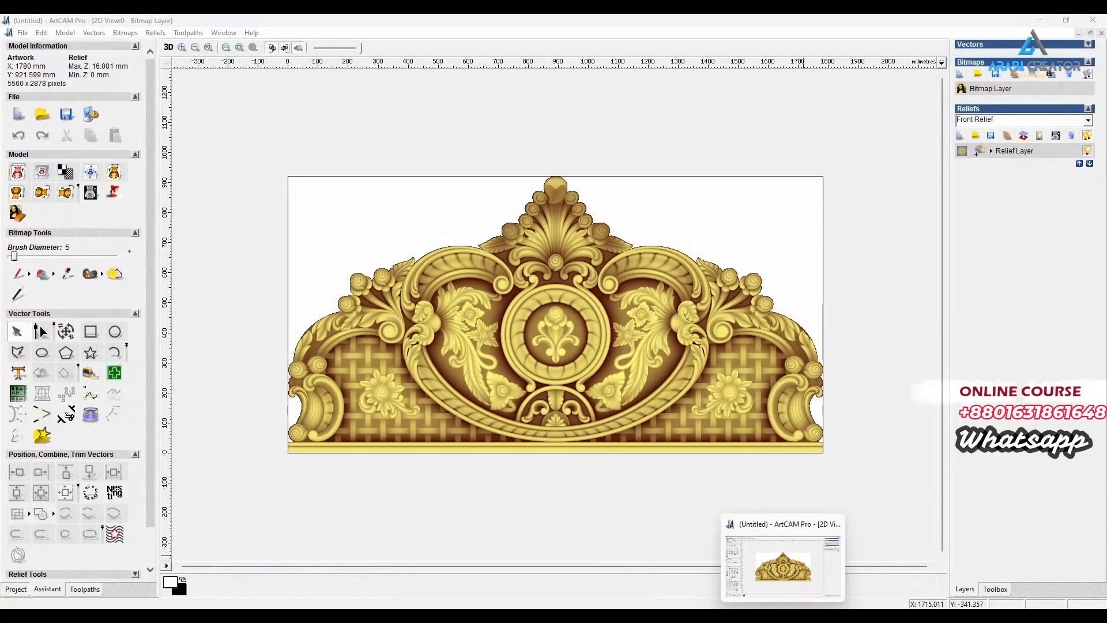
{"action": "right_click", "coordinate": [780, 600]}
{"action": "left_click", "coordinate": [760, 557]}
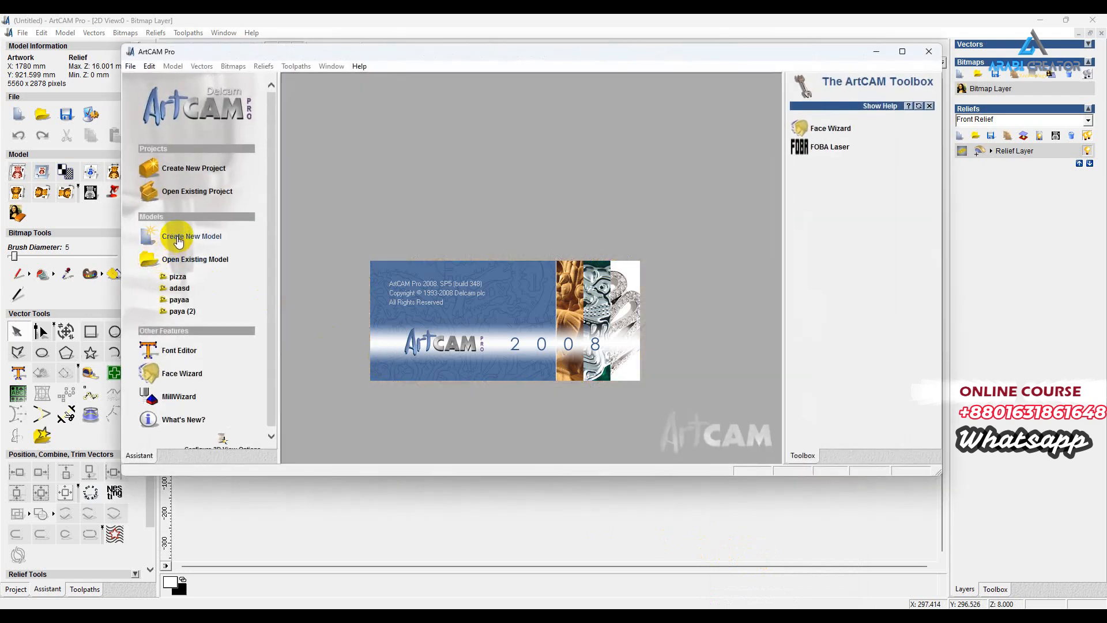
Create a new model 1780 mm wide and 921 mm high in millimetres, and maximize its 2D view and window
{"action": "left_click", "coordinate": [178, 237]}
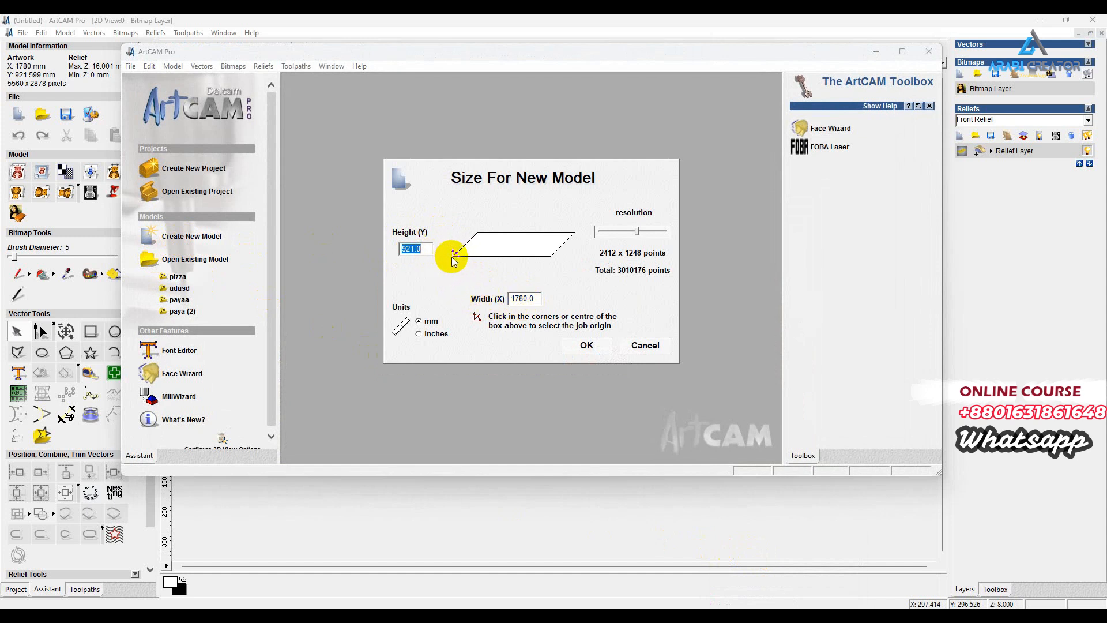
{"action": "left_click", "coordinate": [418, 320]}
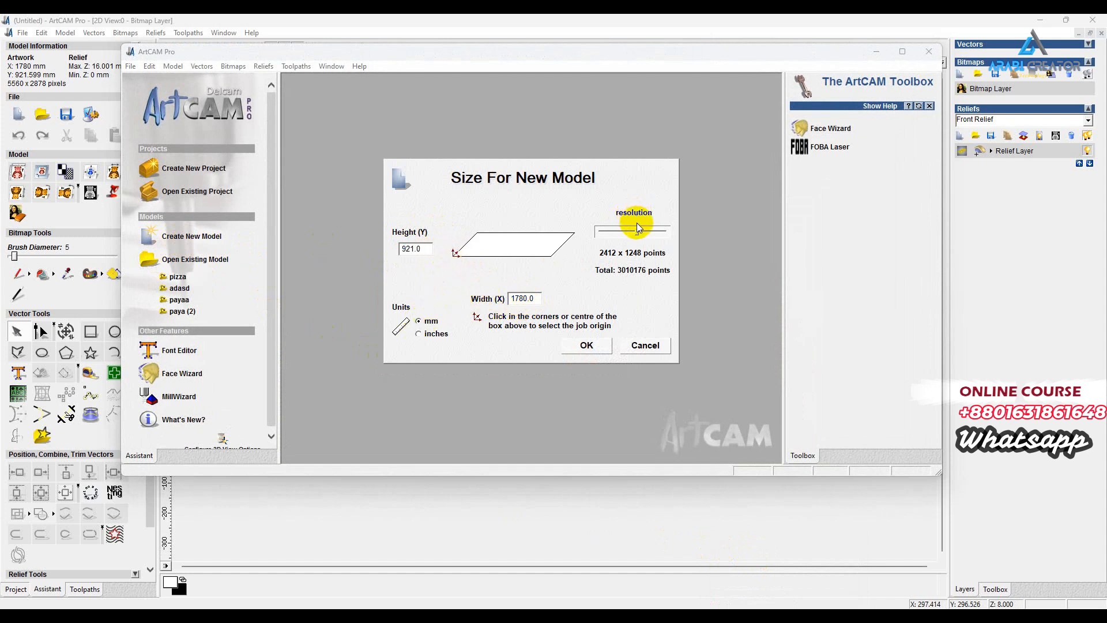
{"action": "left_click", "coordinate": [586, 345]}
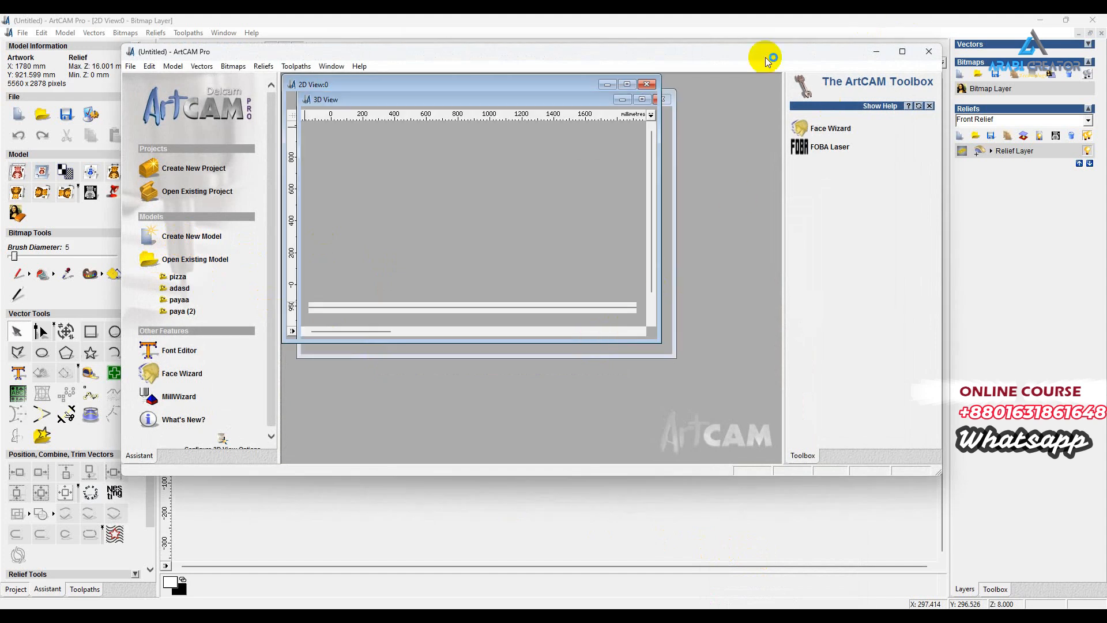
{"action": "left_click", "coordinate": [627, 84]}
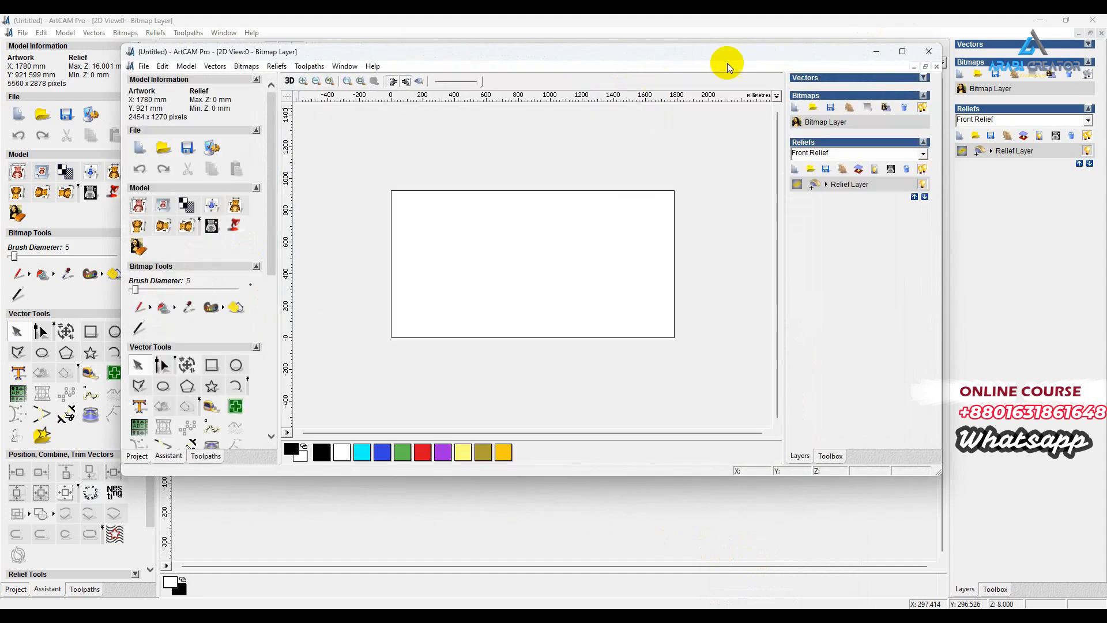
{"action": "left_click", "coordinate": [899, 53]}
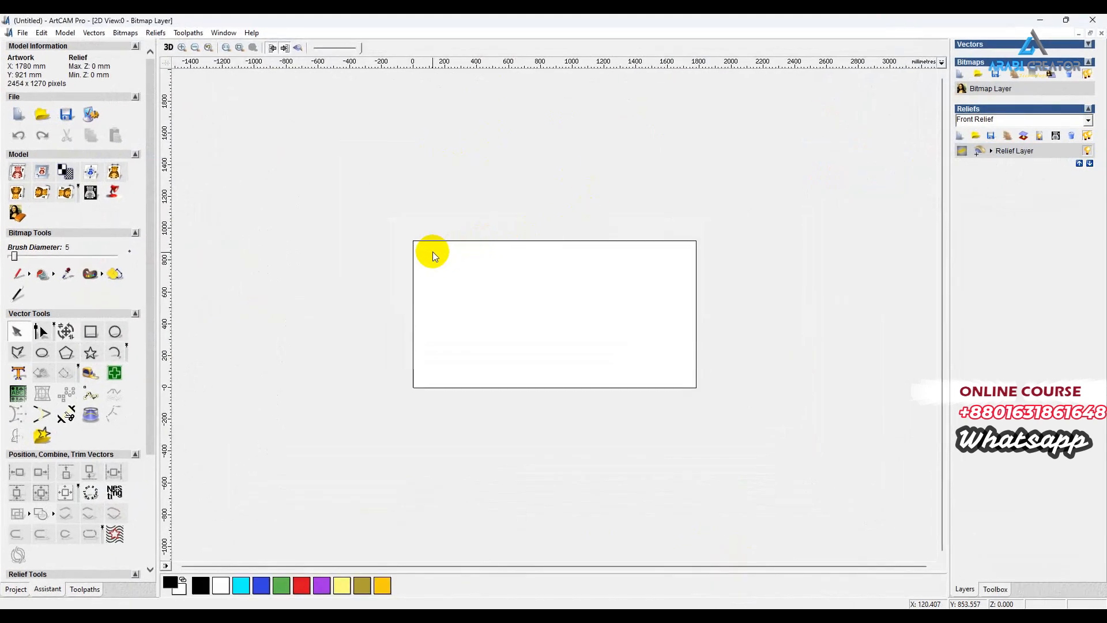
Load the relief file "ac" from drive D: for pasting into the new model
{"action": "scroll", "coordinate": [423, 303], "scroll_direction": "down", "scroll_amount": 1}
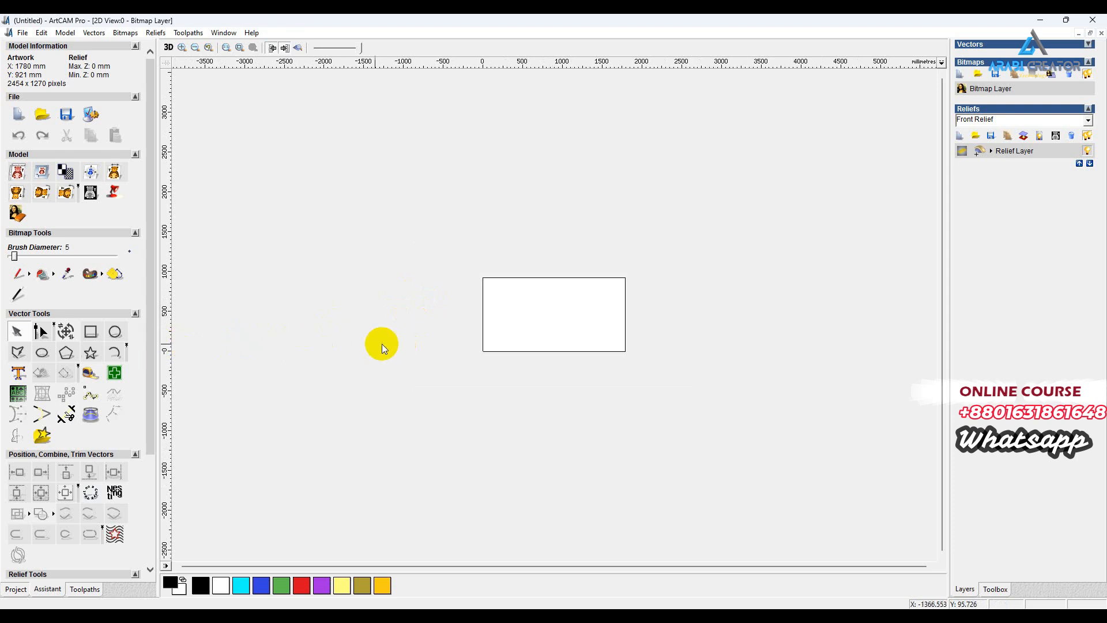
{"action": "scroll", "coordinate": [12, 470], "scroll_direction": "down", "scroll_amount": 3}
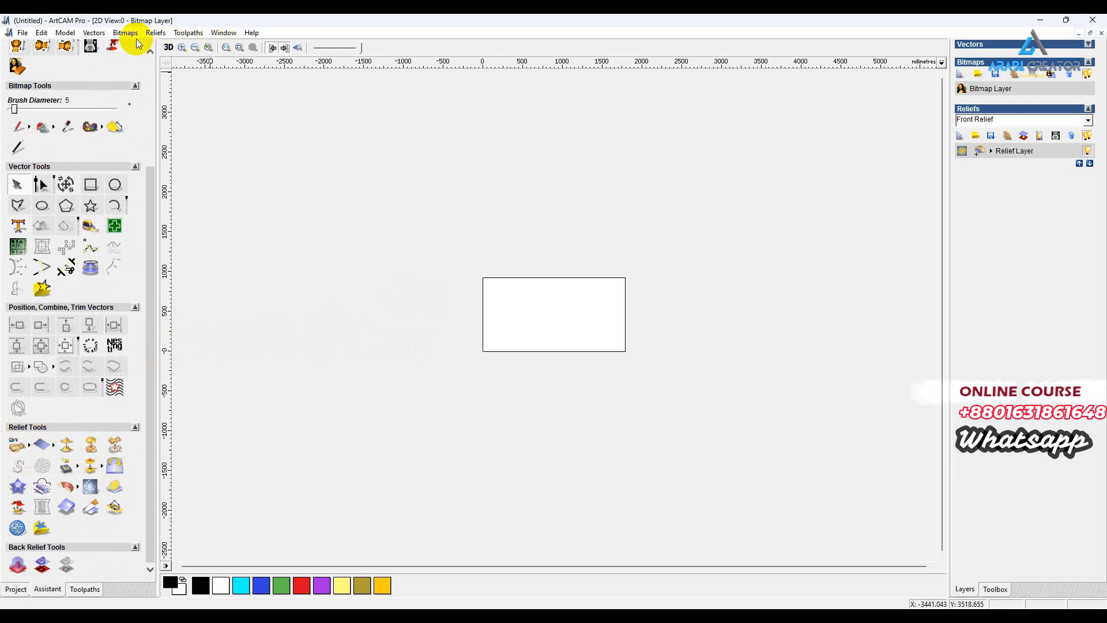
{"action": "left_click", "coordinate": [154, 33]}
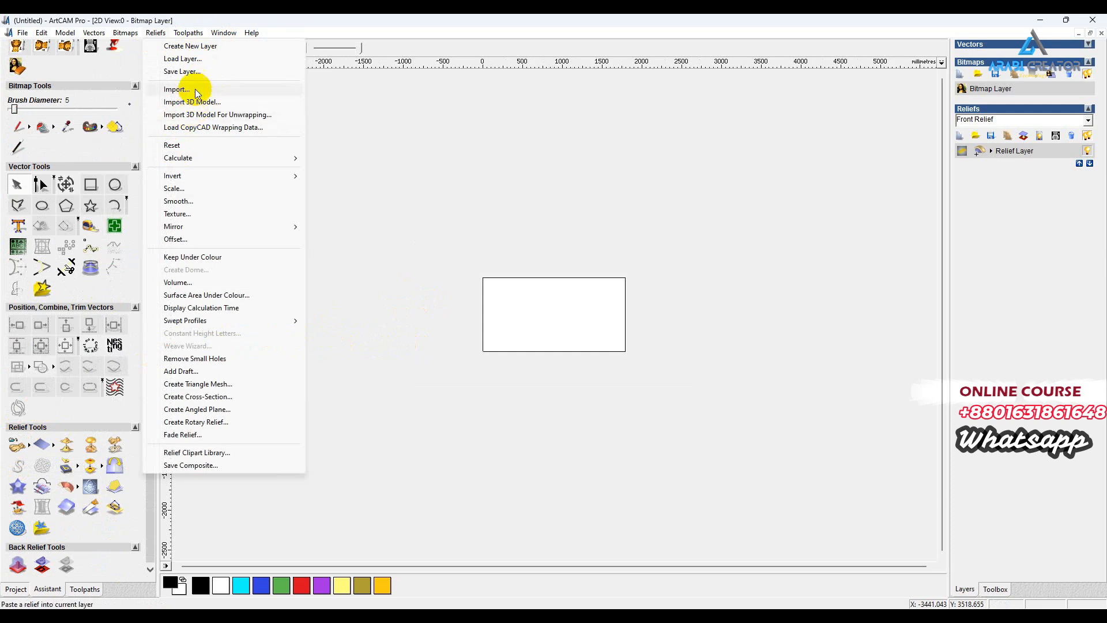
{"action": "left_click", "coordinate": [17, 444]}
{"action": "left_click", "coordinate": [17, 446]}
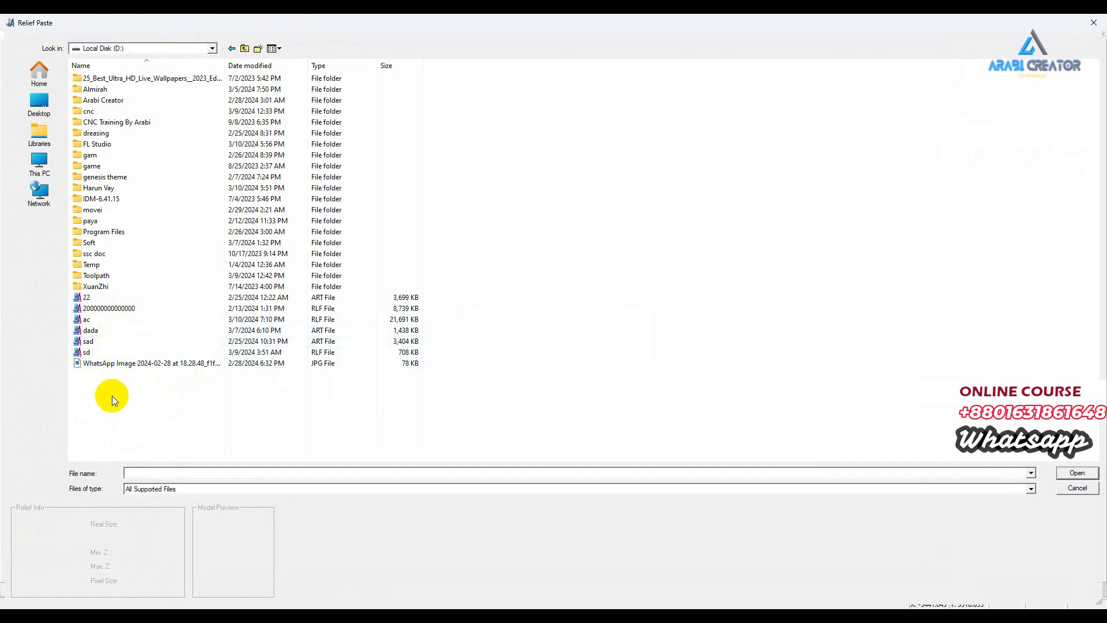
{"action": "left_click", "coordinate": [92, 321]}
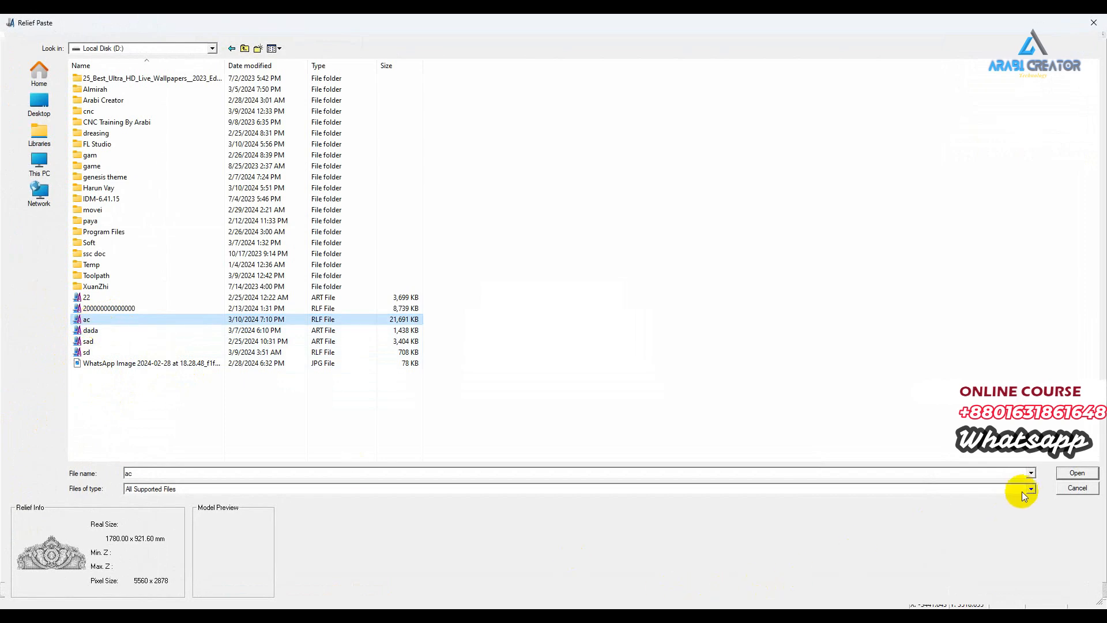
{"action": "left_click", "coordinate": [1075, 473]}
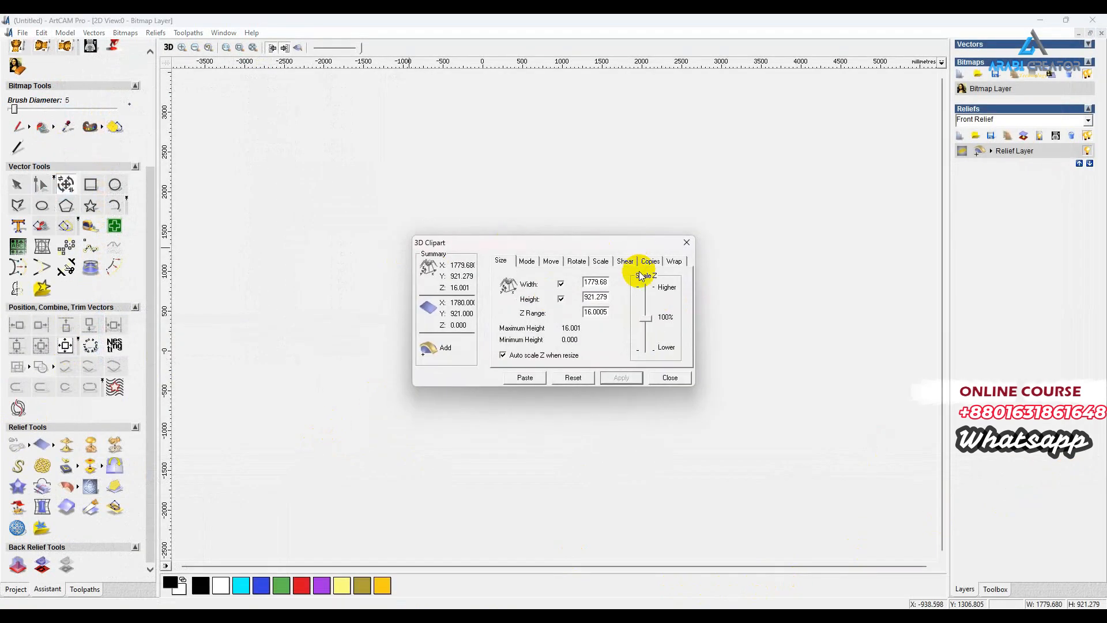
Resize the loaded relief to 1780 mm width, 921 mm height and a Z range of 14 mm
{"action": "left_click_drag", "start_coordinate": [519, 242], "coordinate": [771, 231]}
{"action": "double_click", "coordinate": [847, 262]}
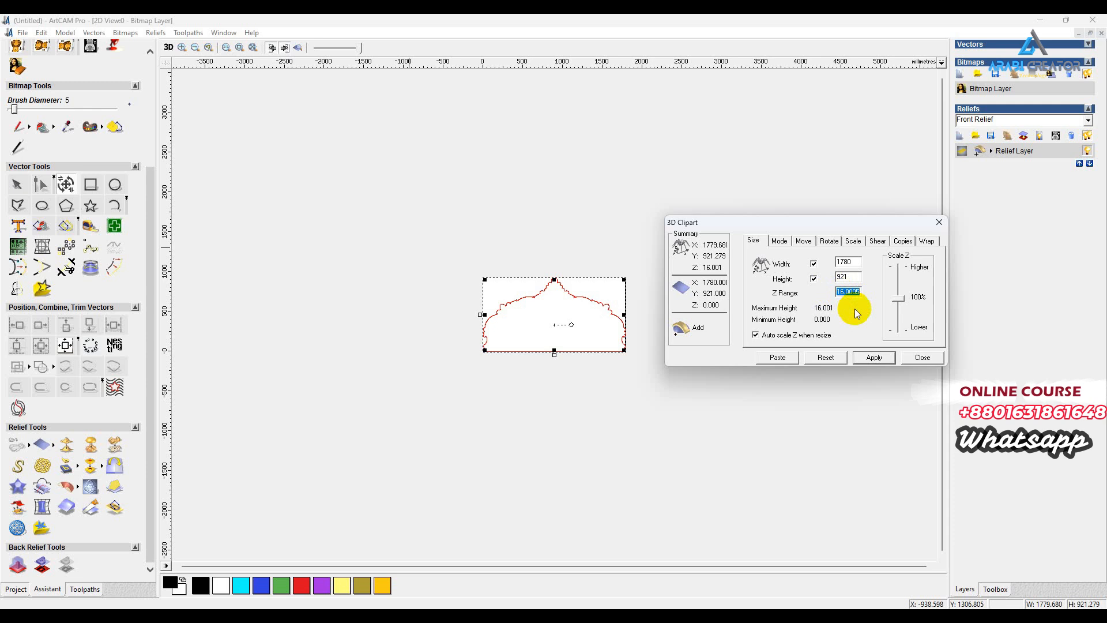
{"action": "type", "text": "14"}
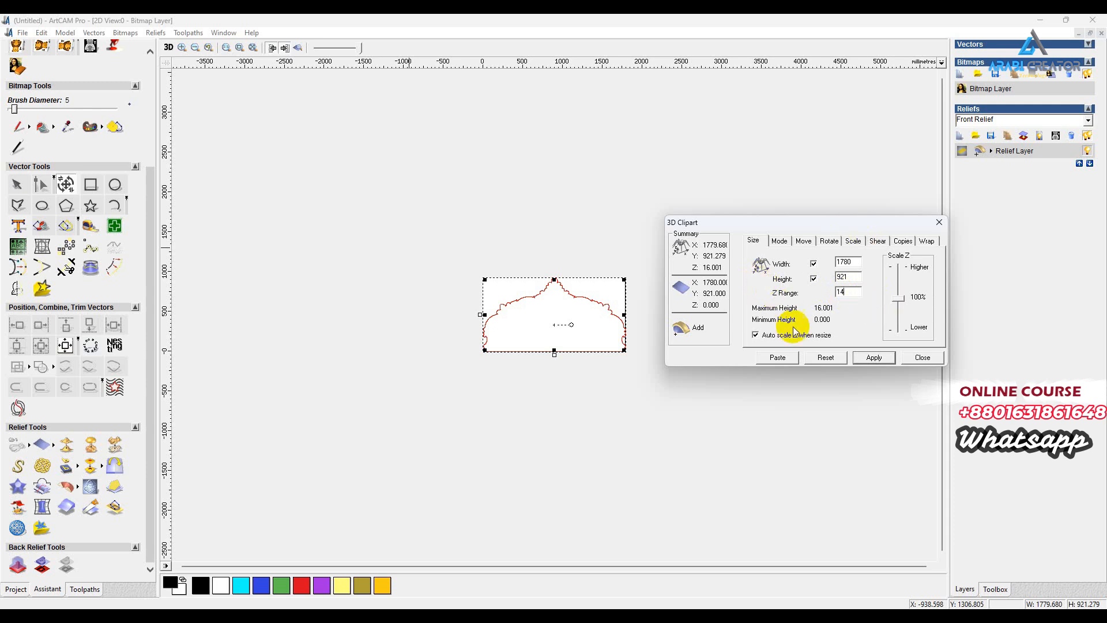
{"action": "left_click", "coordinate": [876, 358]}
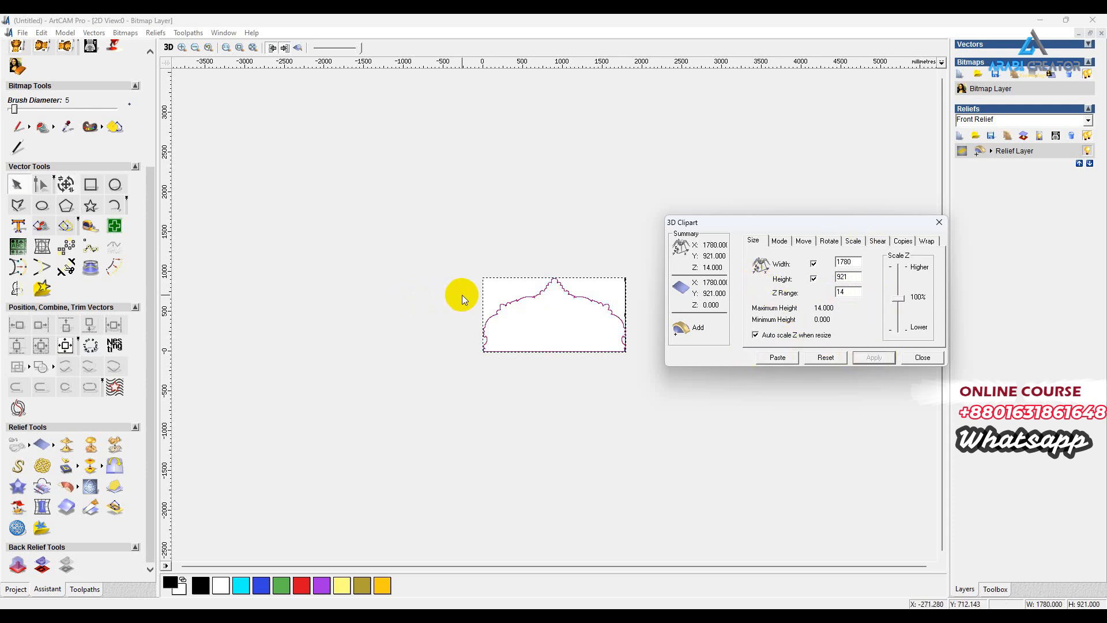
Paste the resized relief into the model using the Merge Highest mode
{"action": "left_click", "coordinate": [780, 242]}
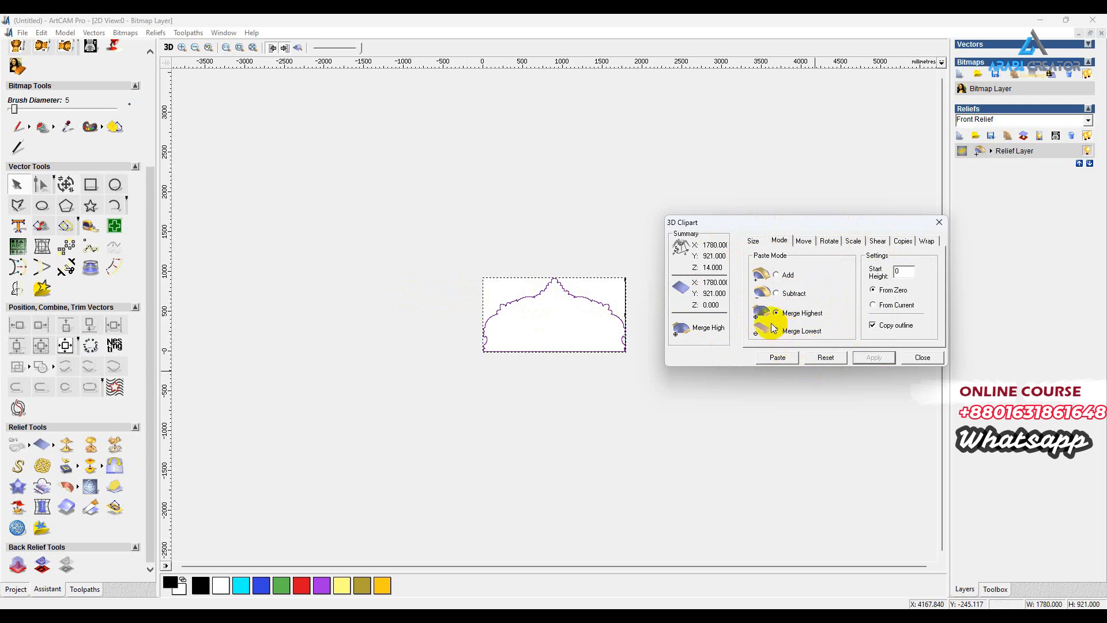
{"action": "left_click", "coordinate": [763, 361]}
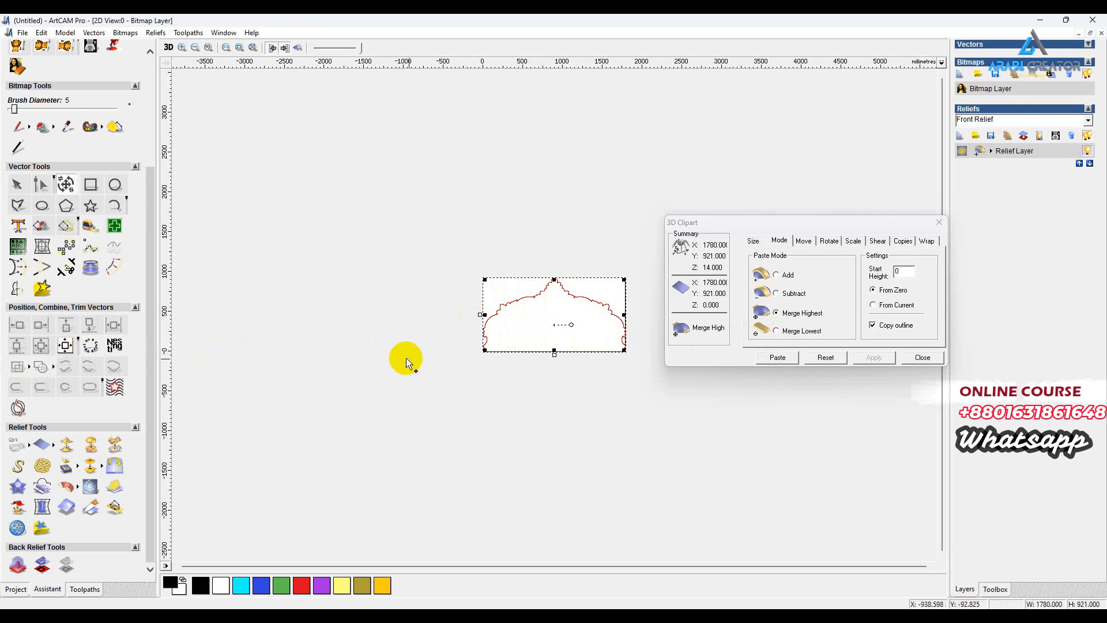
{"action": "left_click", "coordinate": [781, 360]}
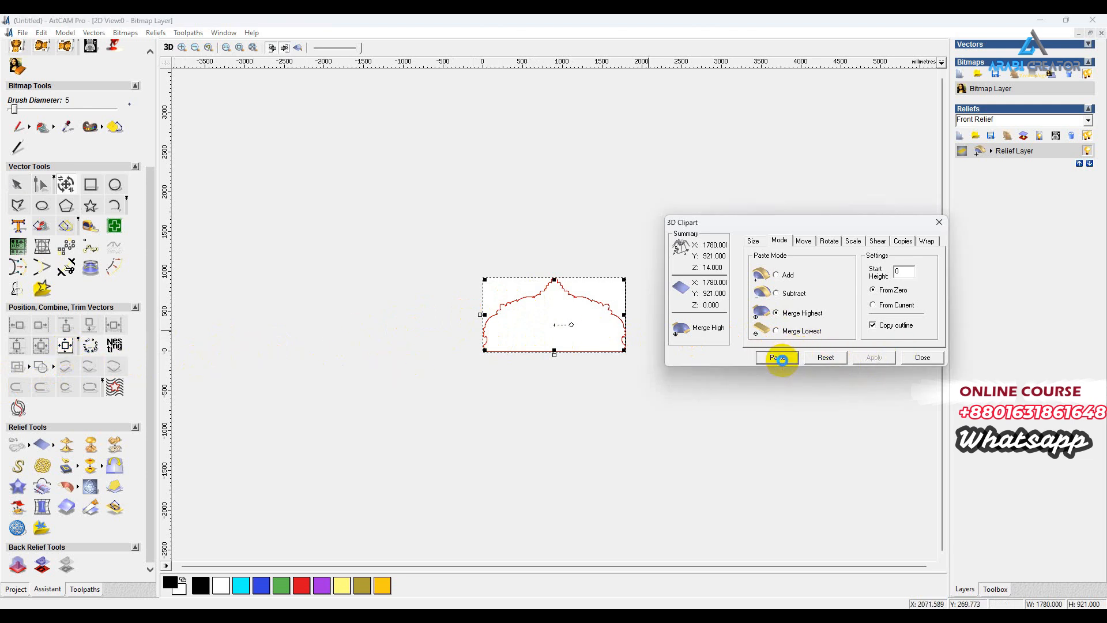
{"action": "left_click", "coordinate": [252, 47]}
{"action": "left_click", "coordinate": [537, 316]}
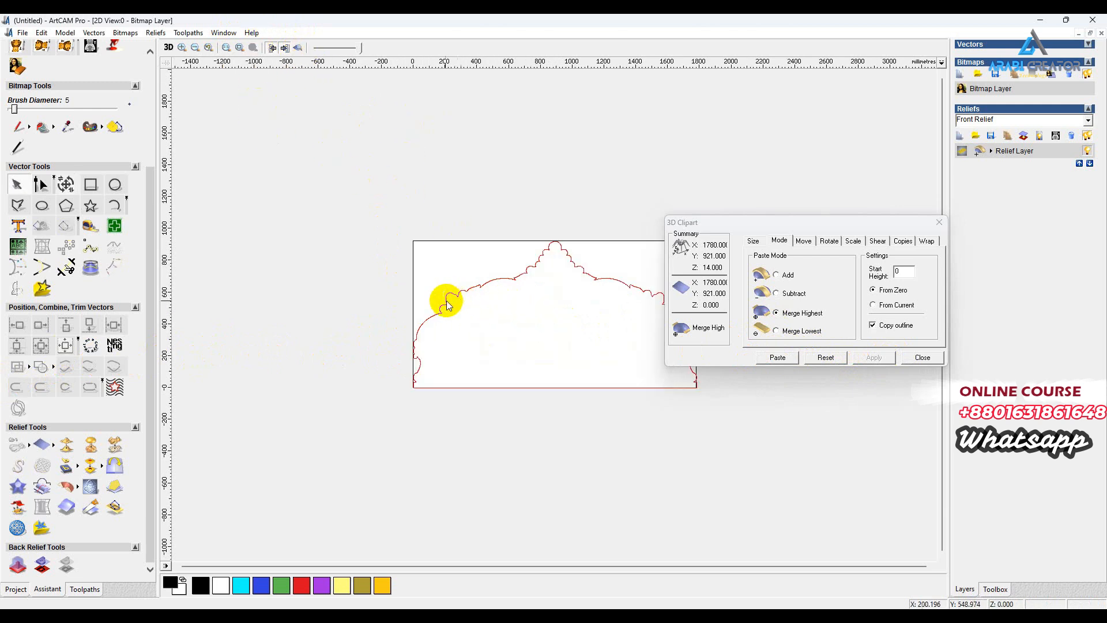
Show the shaded relief preview, inspect the carving in 3D, and return to the 2D view with the 3D Clipart dialog closed
{"action": "left_click", "coordinate": [298, 51]}
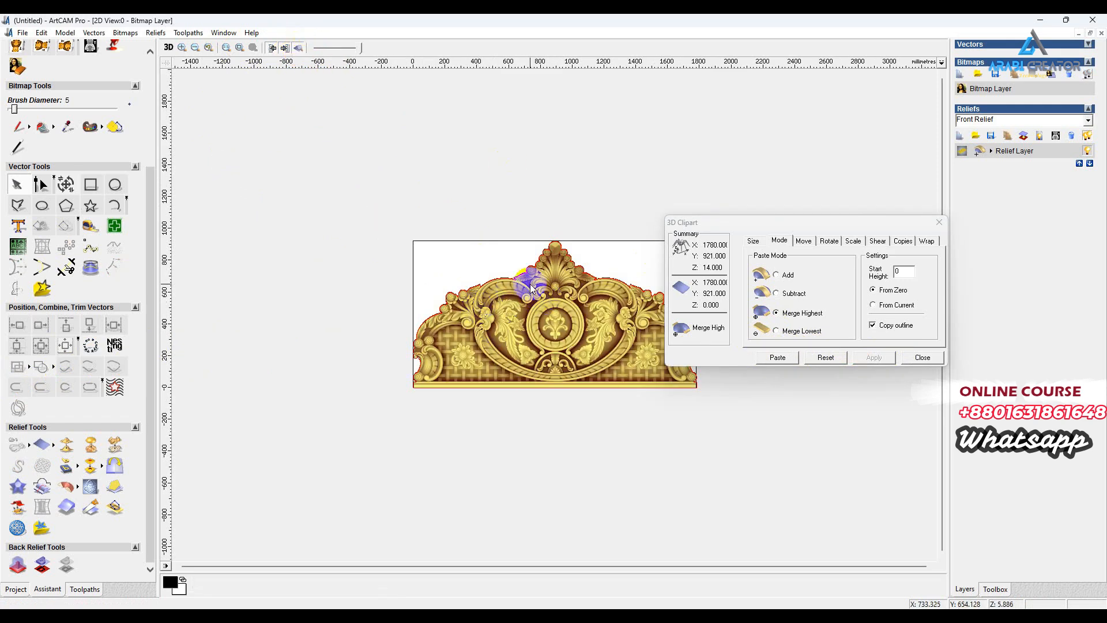
{"action": "key", "text": "F4"}
{"action": "scroll", "coordinate": [538, 286], "scroll_direction": "up", "scroll_amount": 2}
{"action": "left_click", "coordinate": [168, 48]}
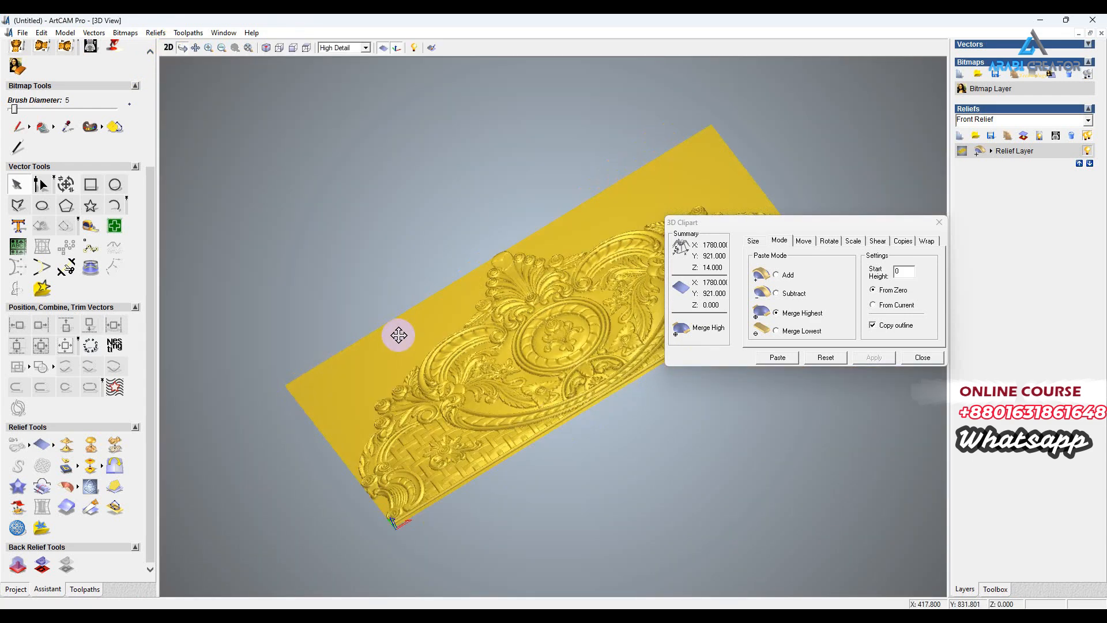
{"action": "left_click_drag", "start_coordinate": [396, 343], "coordinate": [635, 358]}
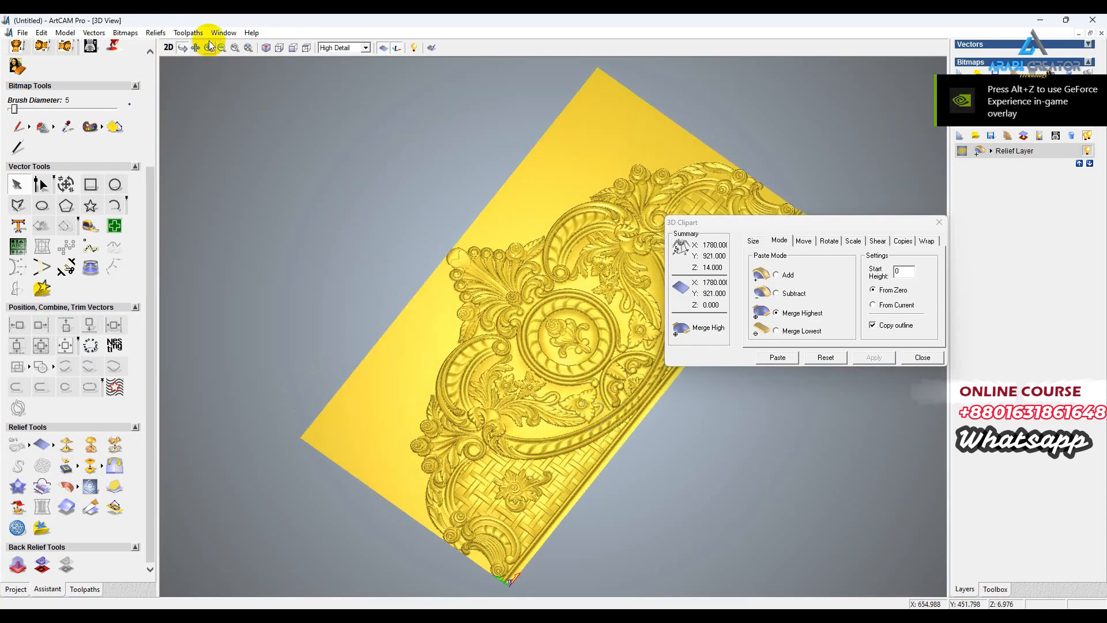
{"action": "left_click", "coordinate": [169, 47]}
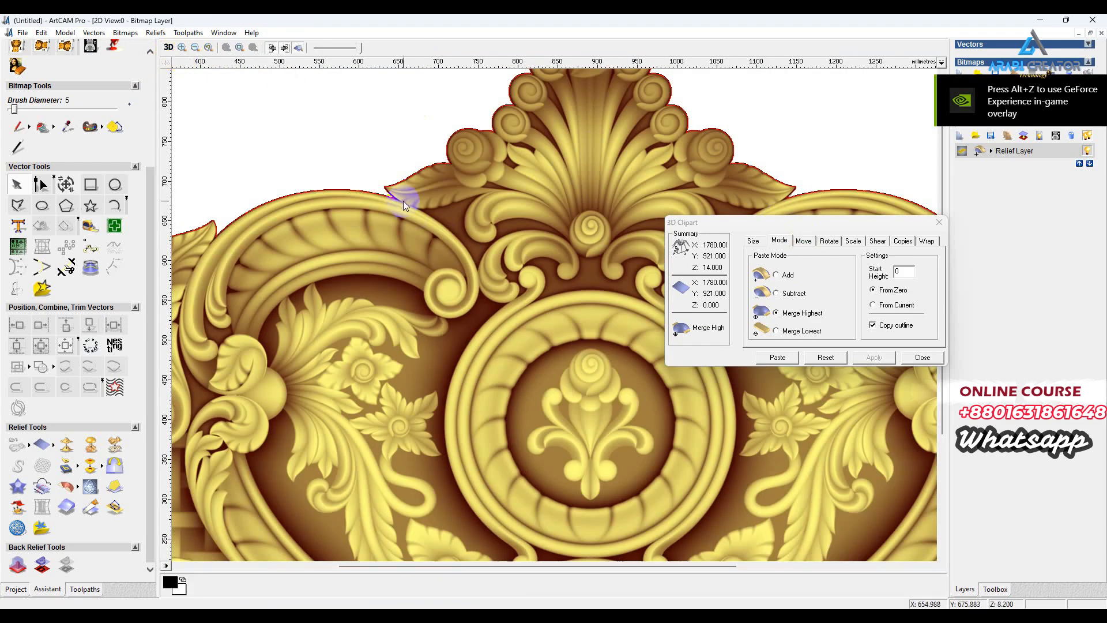
{"action": "key", "text": "F4"}
{"action": "left_click", "coordinate": [939, 222]}
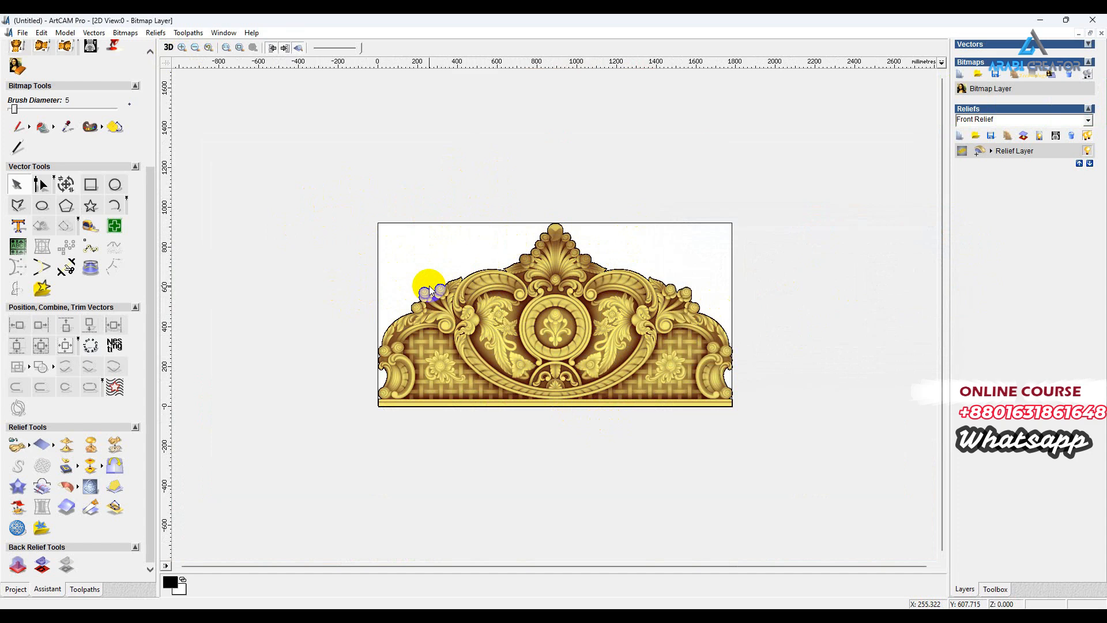
Rotate the whole model 90 degrees clockwise so the headboard stands upright with its crest facing right
{"action": "left_click", "coordinate": [584, 336]}
{"action": "scroll", "coordinate": [71, 264], "scroll_direction": "up", "scroll_amount": 5}
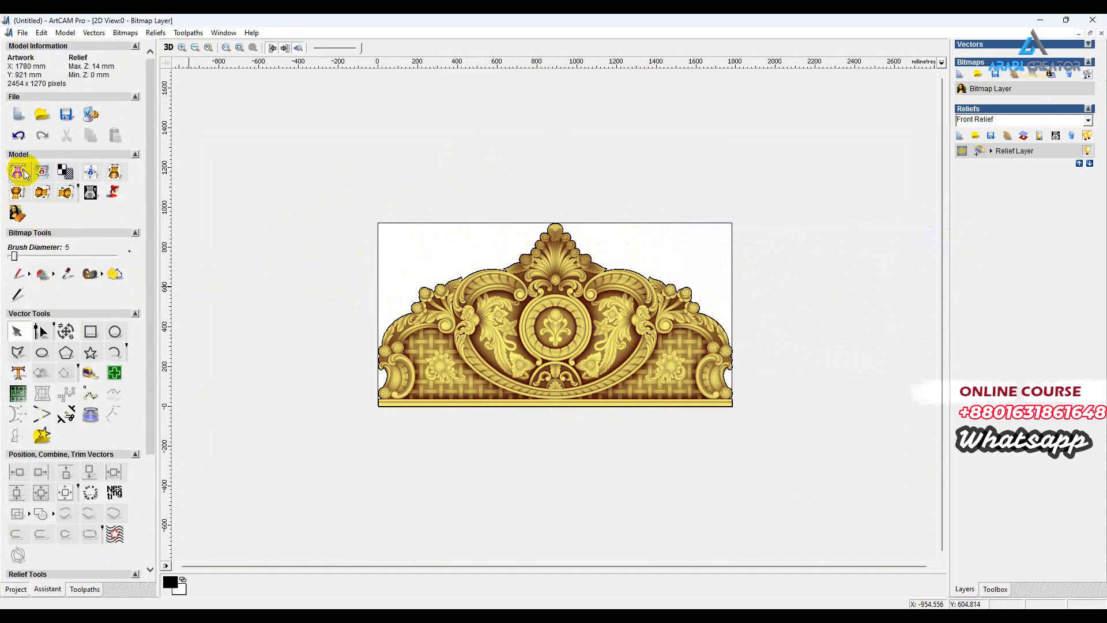
{"action": "left_click", "coordinate": [42, 195]}
{"action": "left_click", "coordinate": [333, 219]}
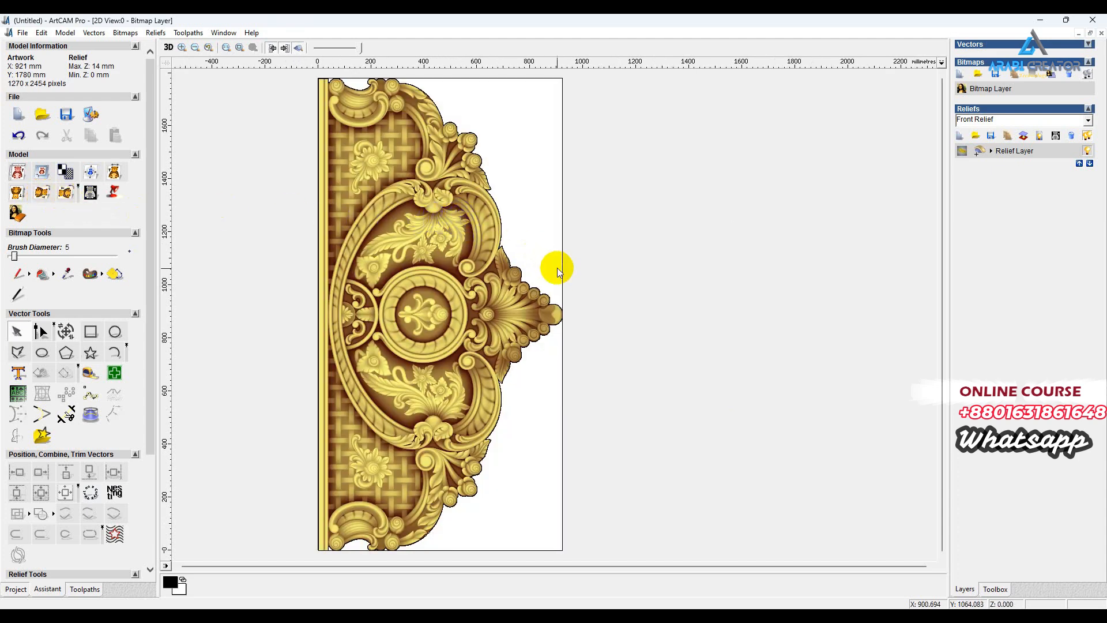
Start a Machine Relief toolpath limited to the selected vector, hide the relief preview, and select the headboard's outline vector
{"action": "scroll", "coordinate": [557, 266], "scroll_direction": "down", "scroll_amount": 3}
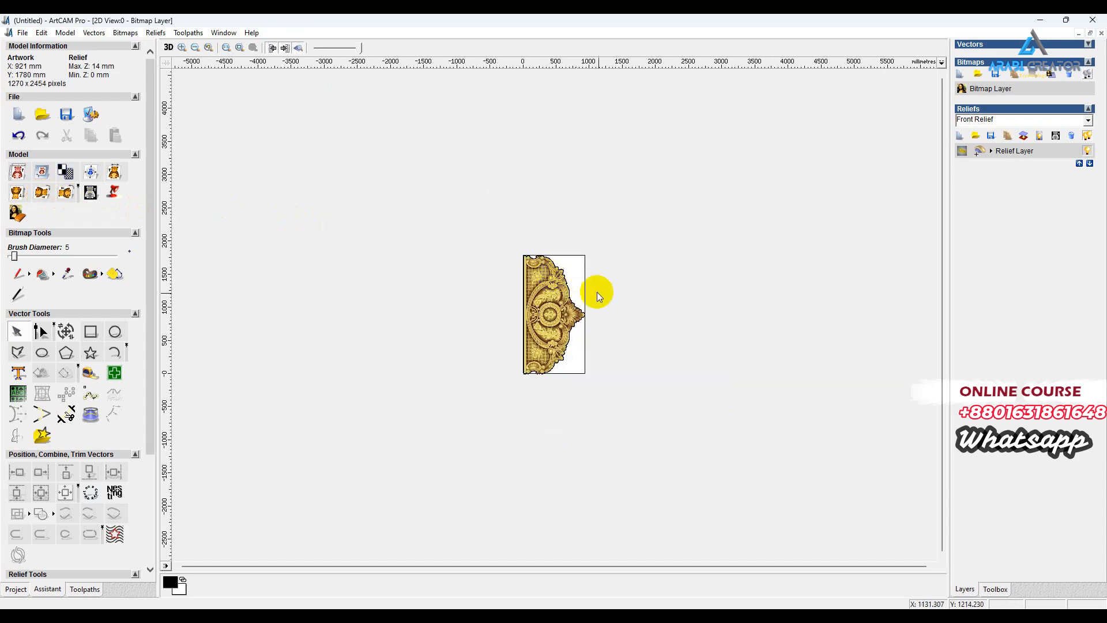
{"action": "left_click", "coordinate": [85, 588]}
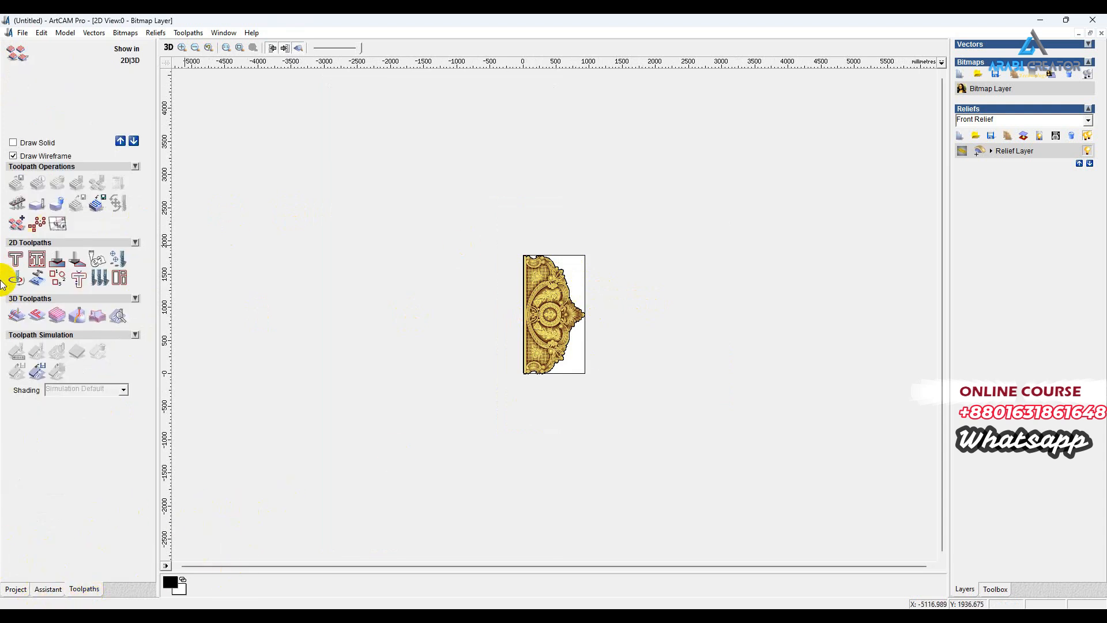
{"action": "left_click", "coordinate": [13, 319]}
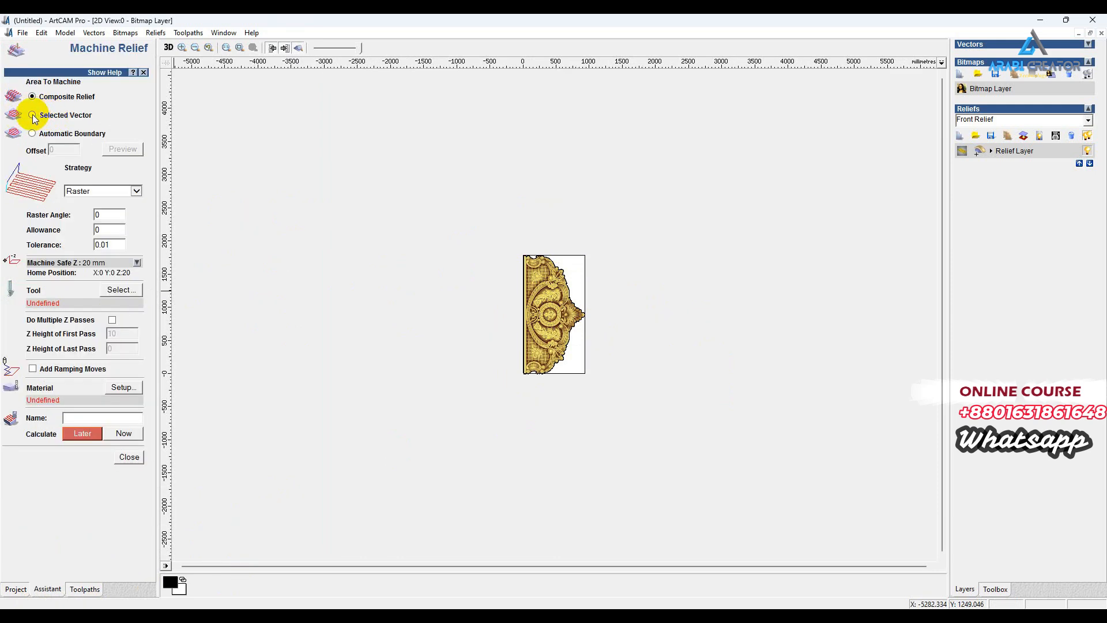
{"action": "left_click", "coordinate": [32, 116]}
{"action": "scroll", "coordinate": [545, 316], "scroll_direction": "up", "scroll_amount": 5}
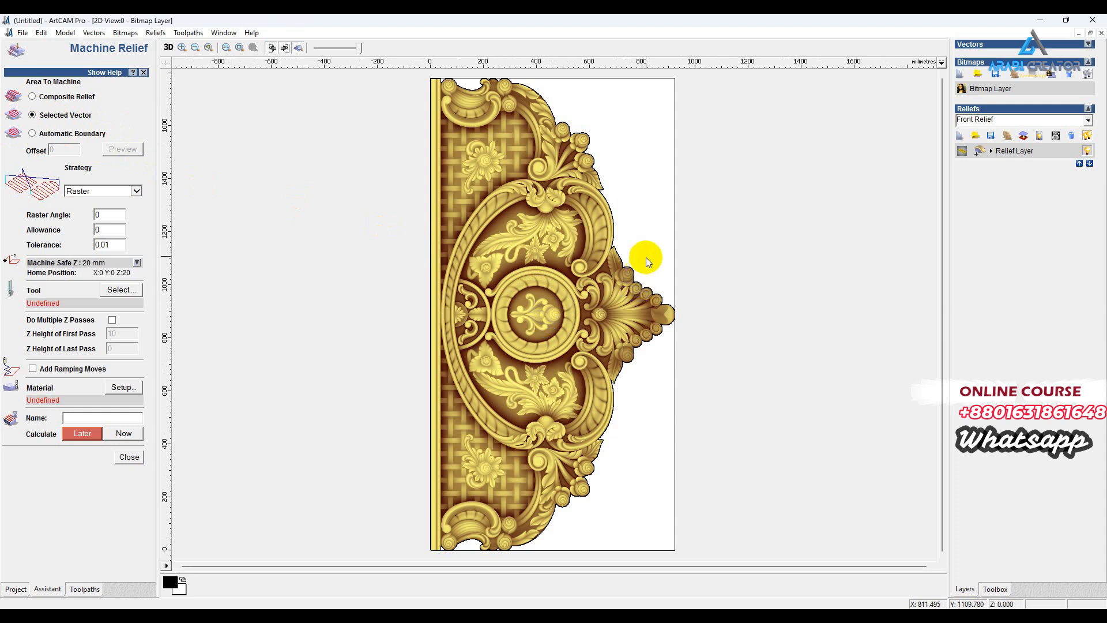
{"action": "left_click", "coordinate": [298, 48]}
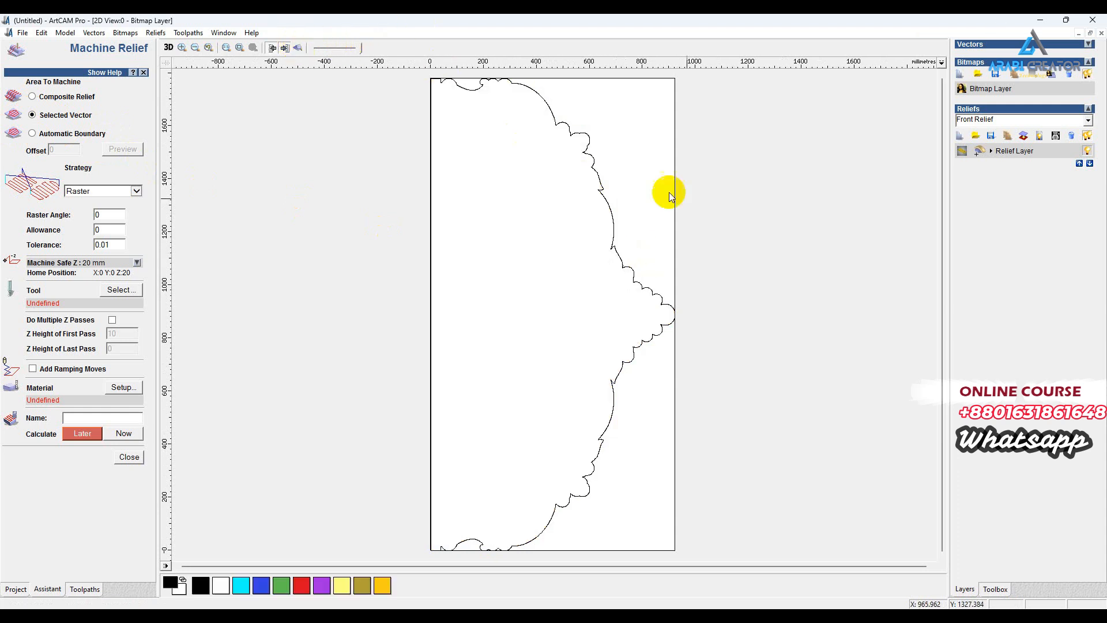
{"action": "left_click", "coordinate": [606, 202]}
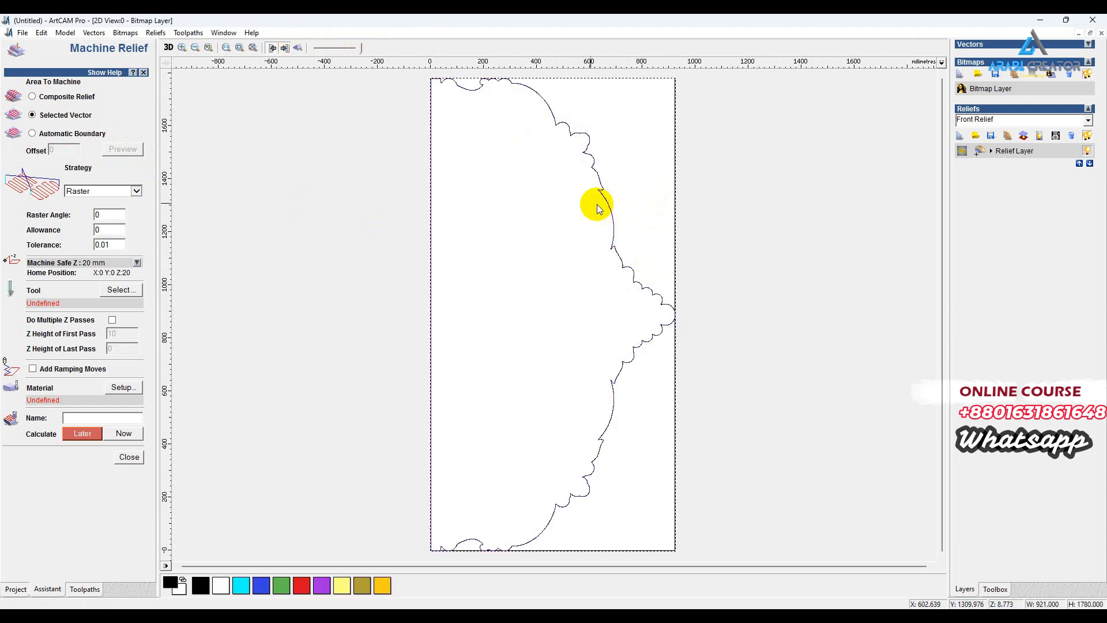
{"action": "left_click", "coordinate": [127, 191]}
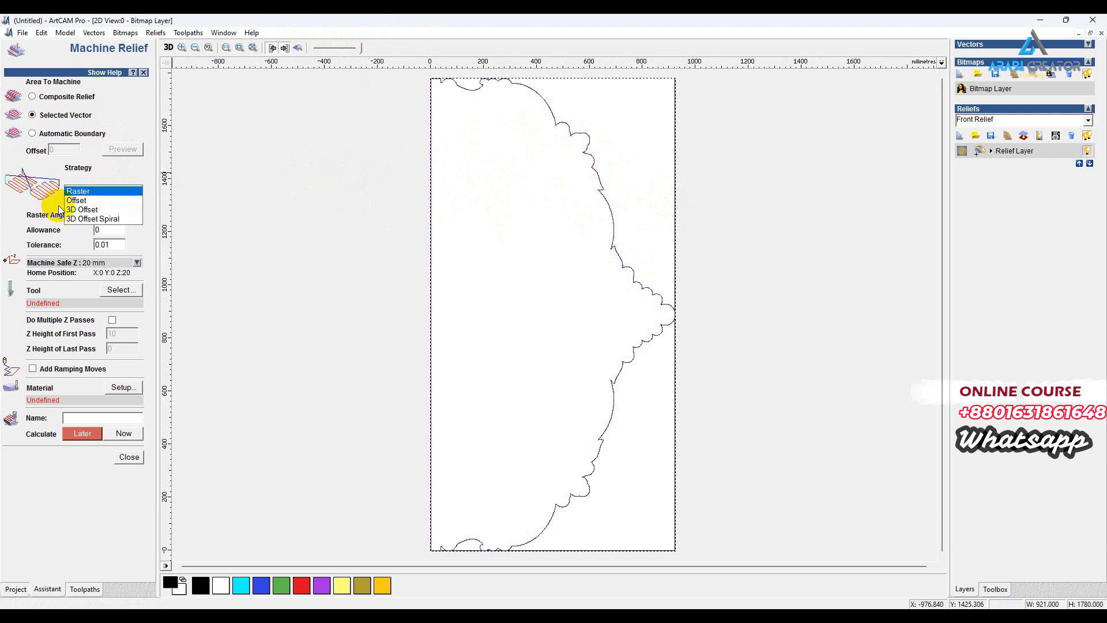
{"action": "left_click", "coordinate": [80, 200]}
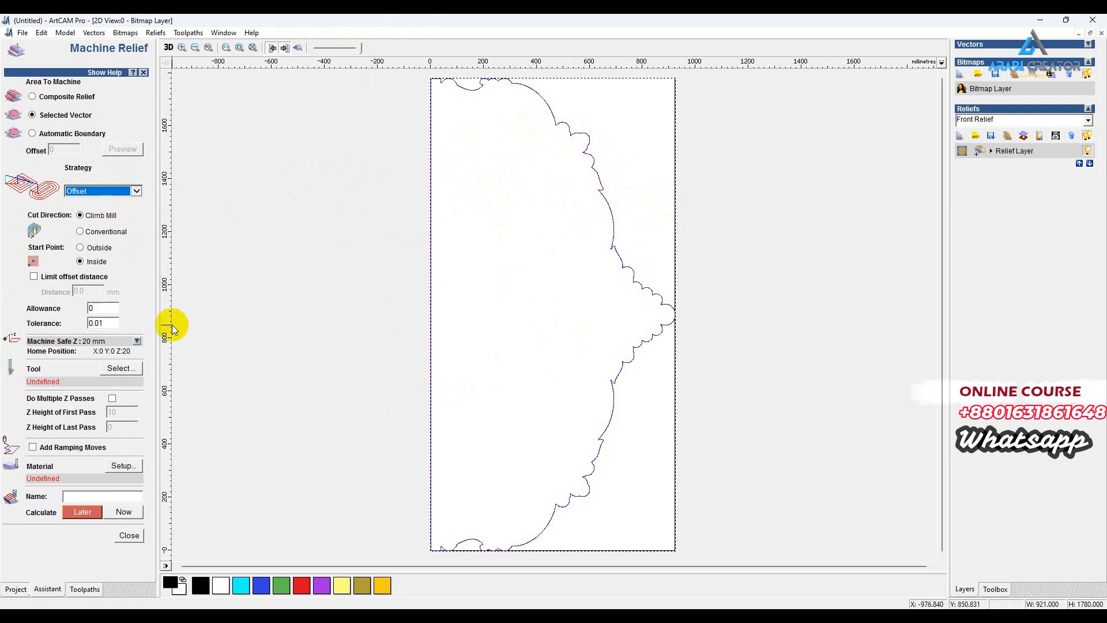
{"action": "left_click", "coordinate": [103, 198]}
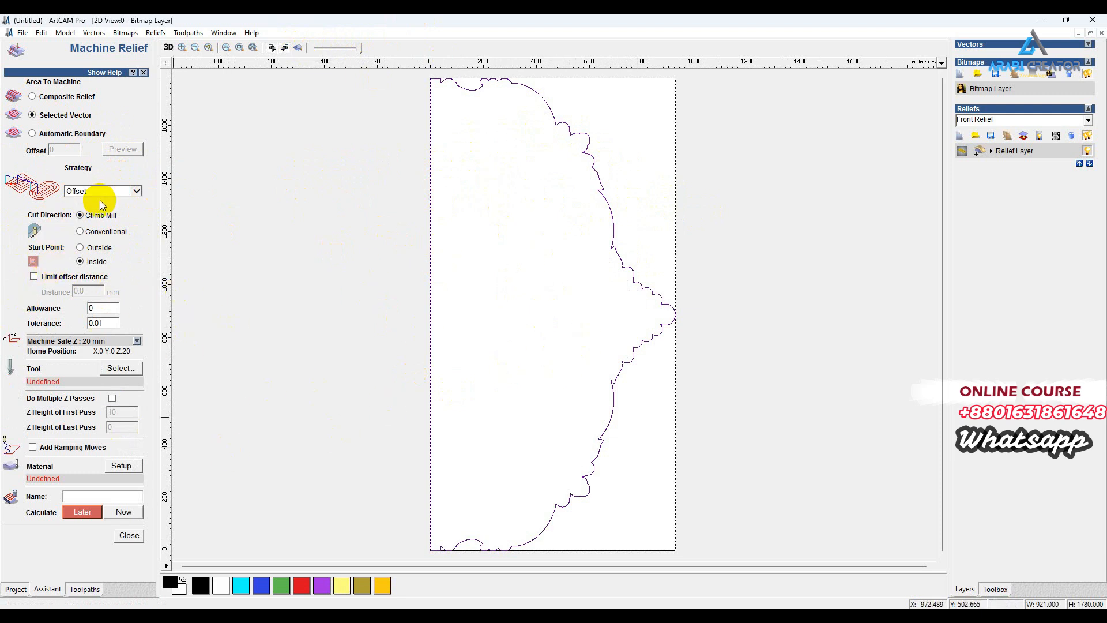
{"action": "left_click", "coordinate": [103, 193]}
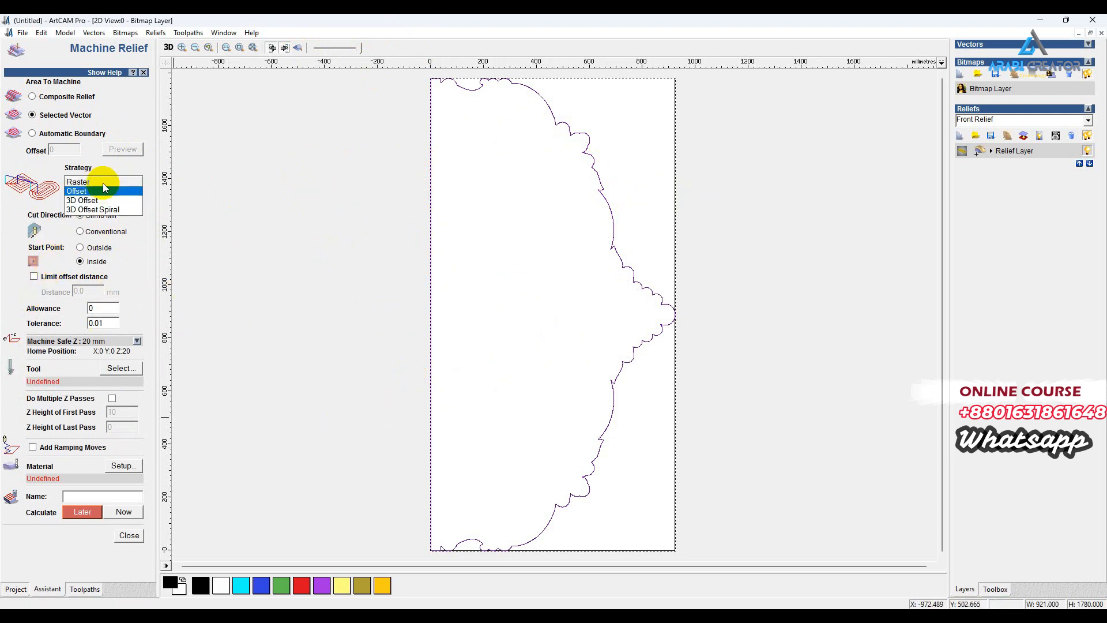
{"action": "left_click", "coordinate": [98, 181]}
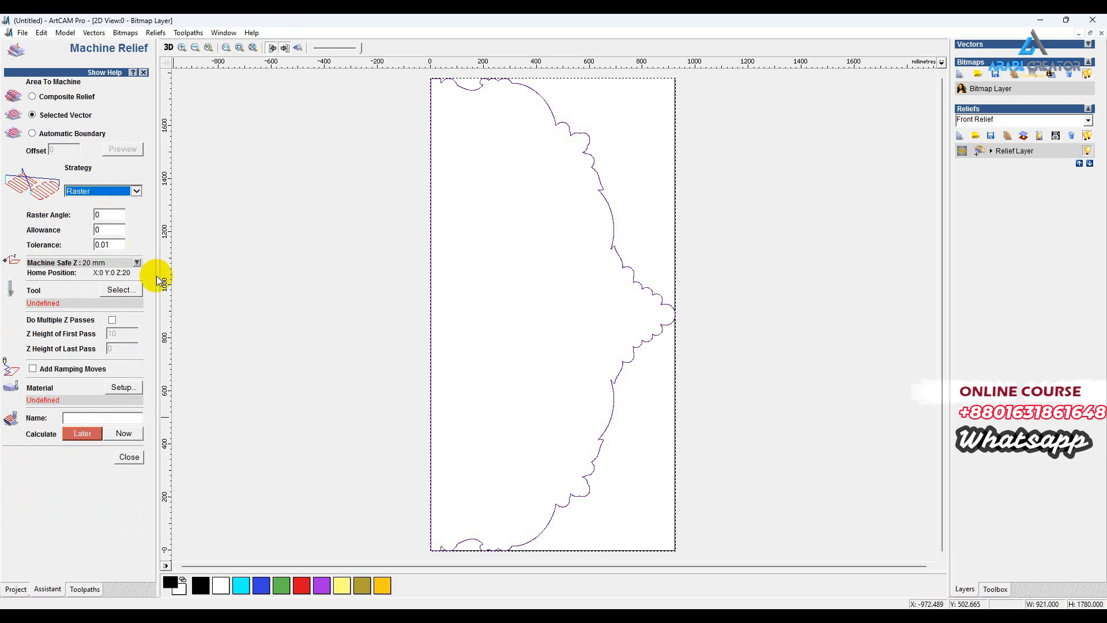
Set the raster angle to 45 and choose the Ball Nose 3 mm tool from the 3D Finishing group
{"action": "double_click", "coordinate": [113, 217]}
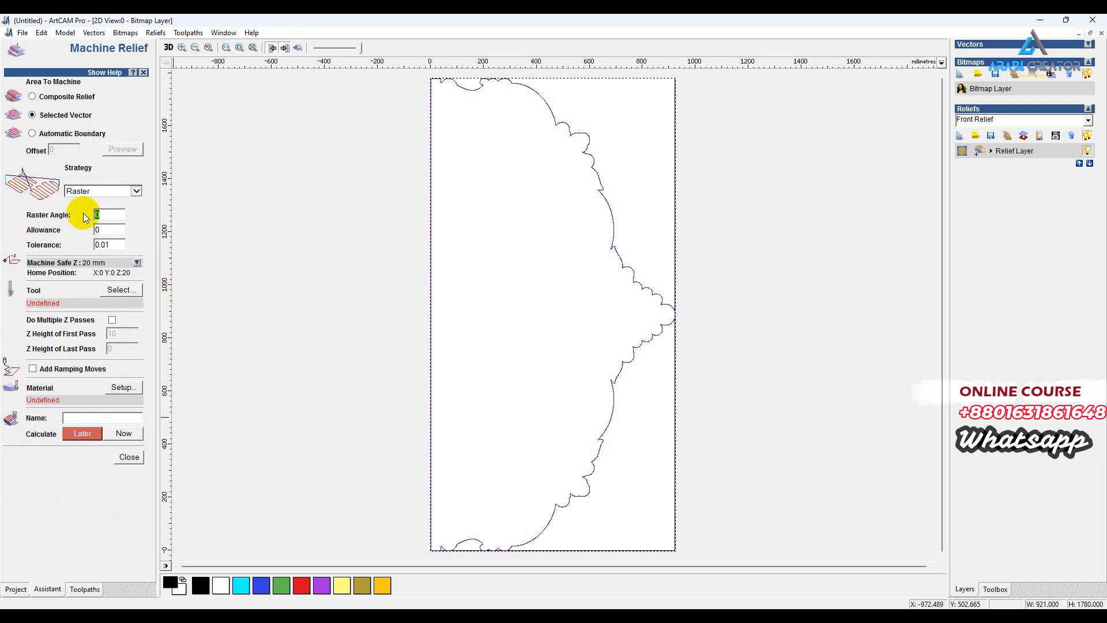
{"action": "left_click", "coordinate": [122, 290]}
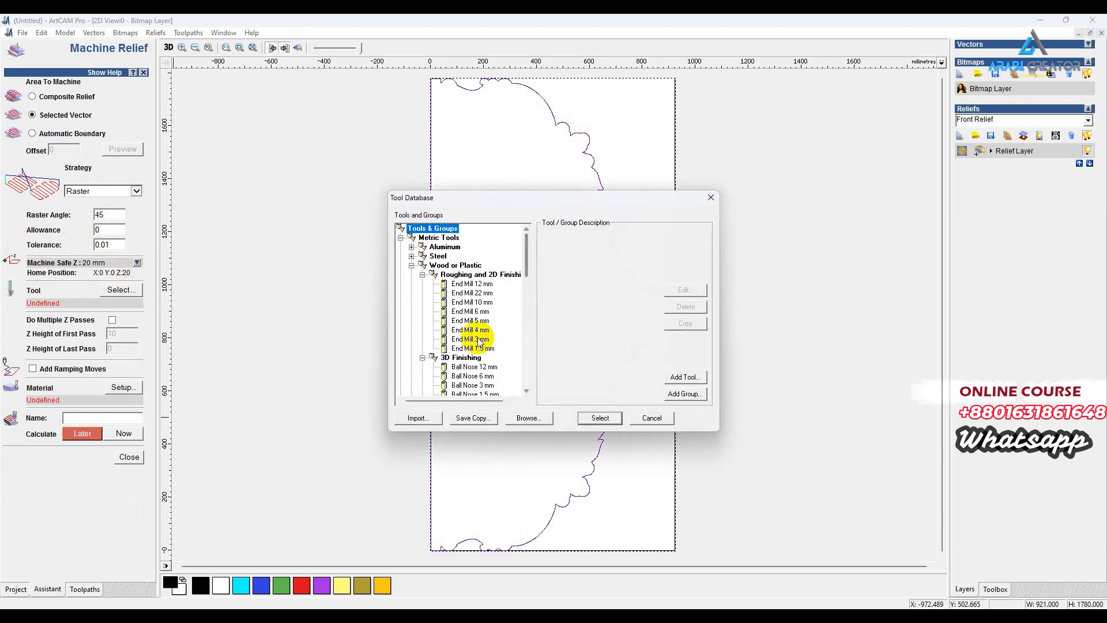
{"action": "left_click", "coordinate": [470, 330]}
{"action": "scroll", "coordinate": [486, 361], "scroll_direction": "down", "scroll_amount": 2}
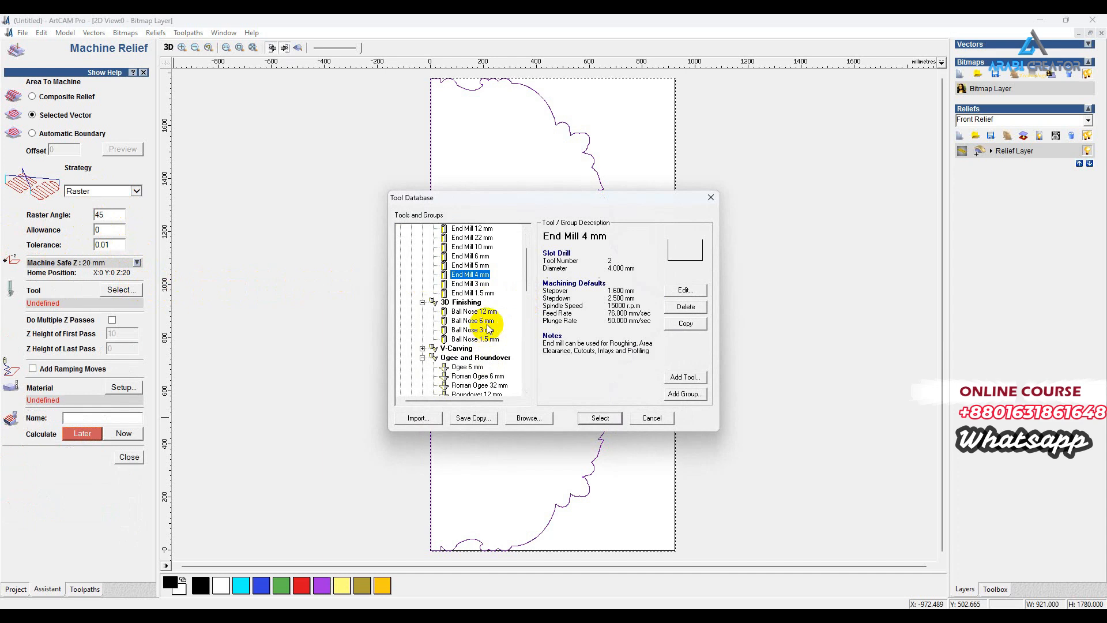
{"action": "left_click", "coordinate": [487, 323]}
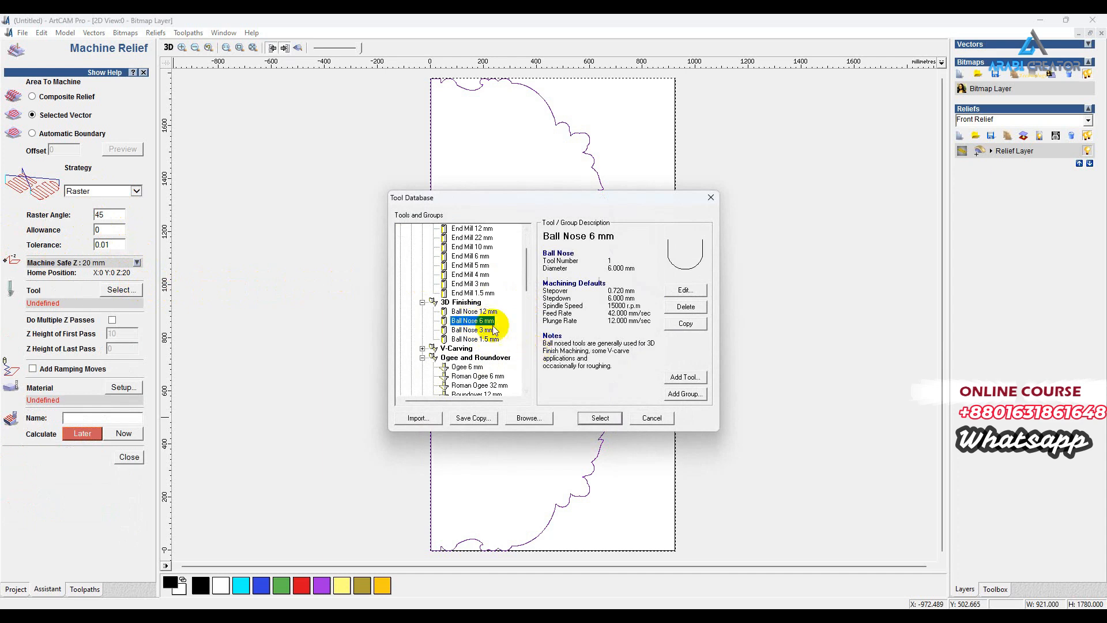
{"action": "left_click", "coordinate": [473, 329]}
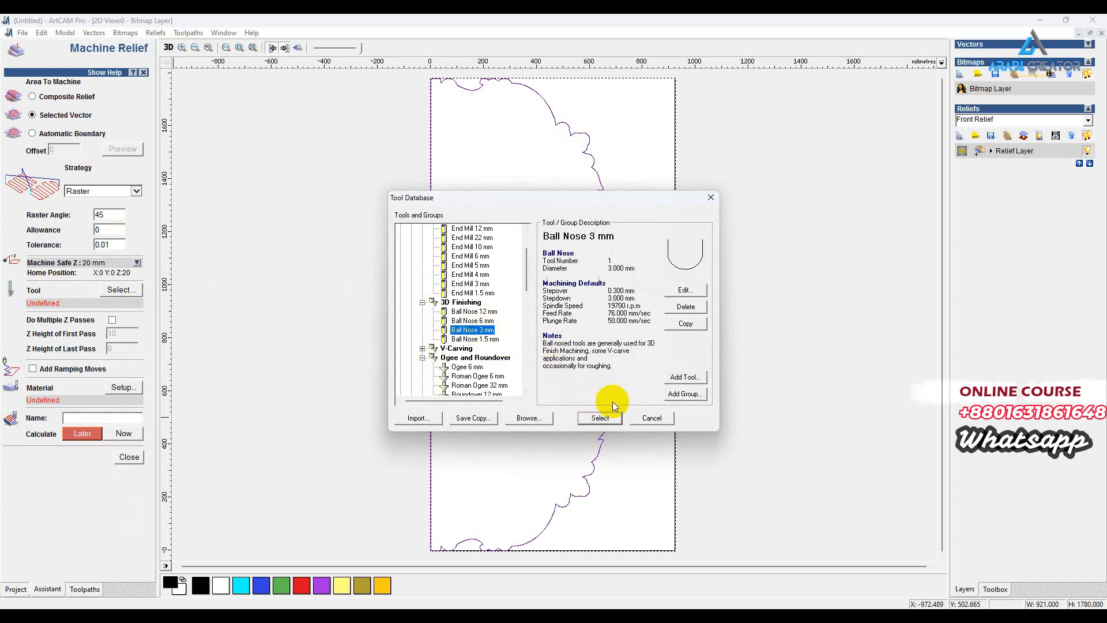
{"action": "left_click", "coordinate": [611, 420]}
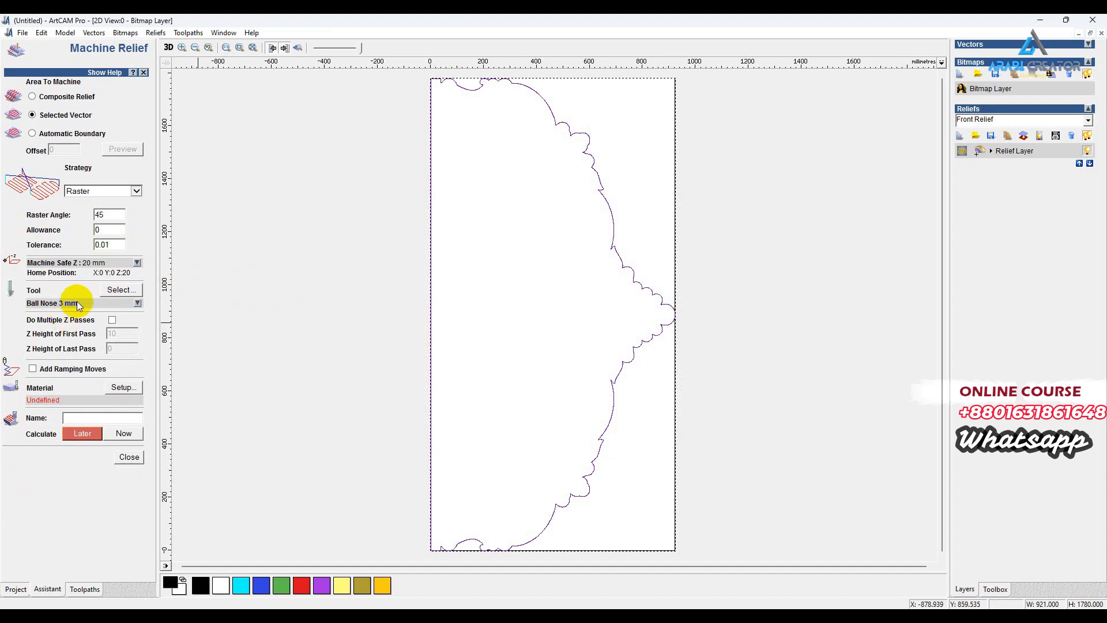
Expand the settings of the Ball Nose 3 mm tool and set its stepover to 0.35 mm
{"action": "left_click", "coordinate": [79, 304]}
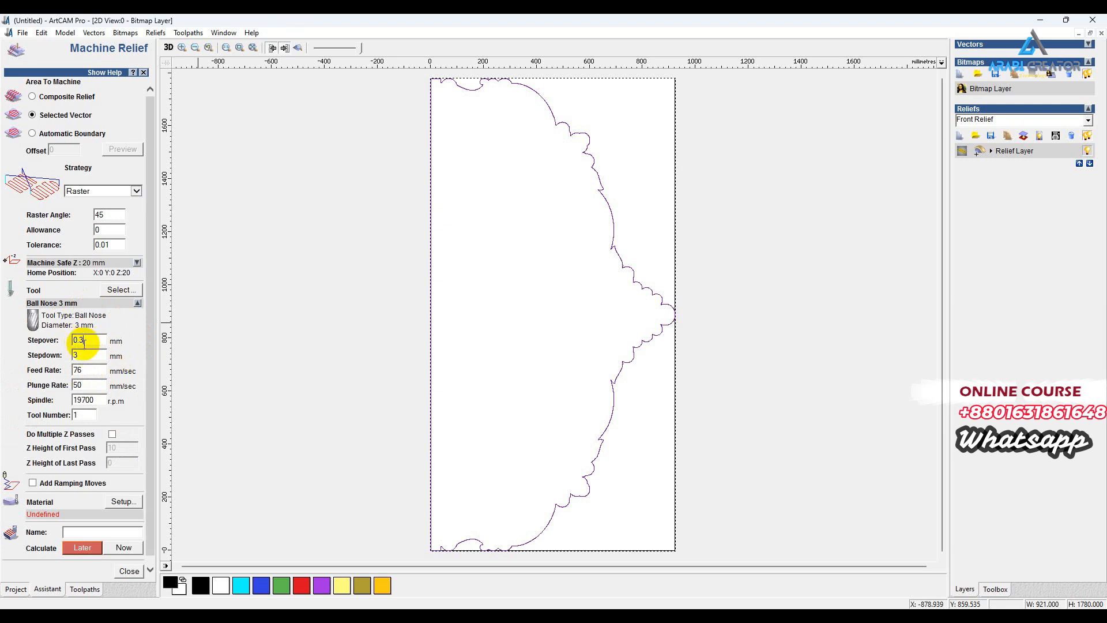
{"action": "double_click", "coordinate": [89, 340]}
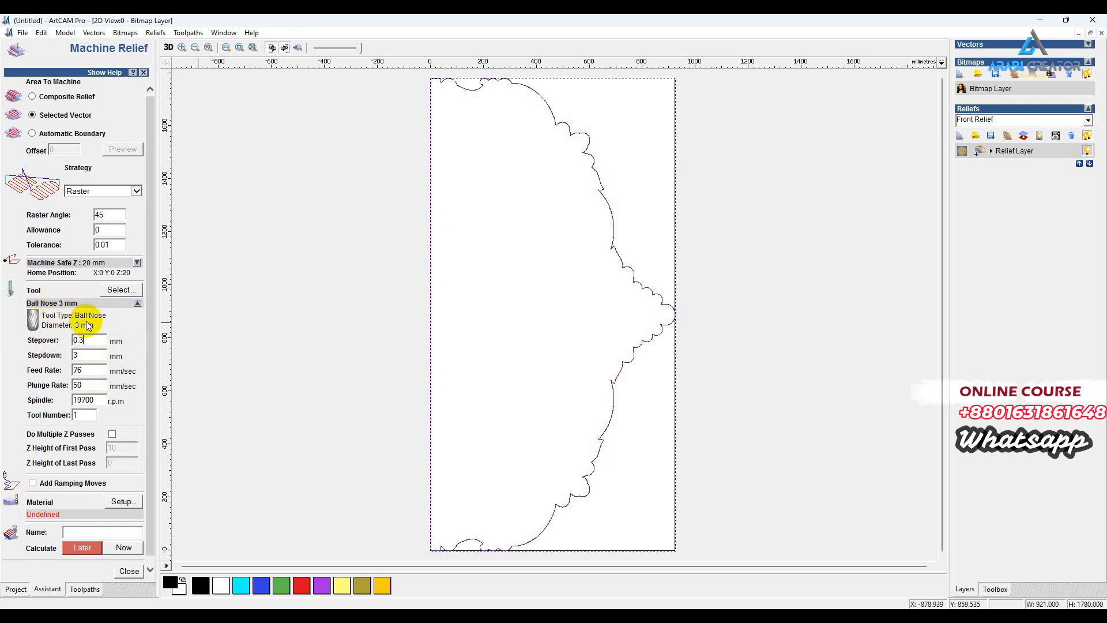
{"action": "left_click", "coordinate": [92, 345]}
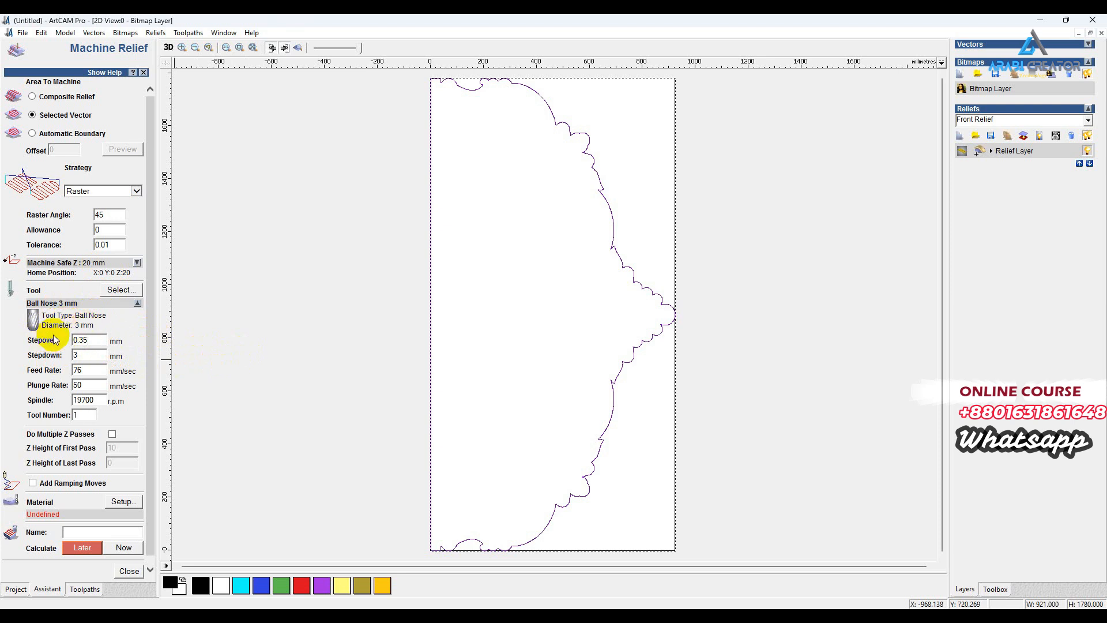
{"action": "left_click_drag", "start_coordinate": [71, 340], "coordinate": [90, 343]}
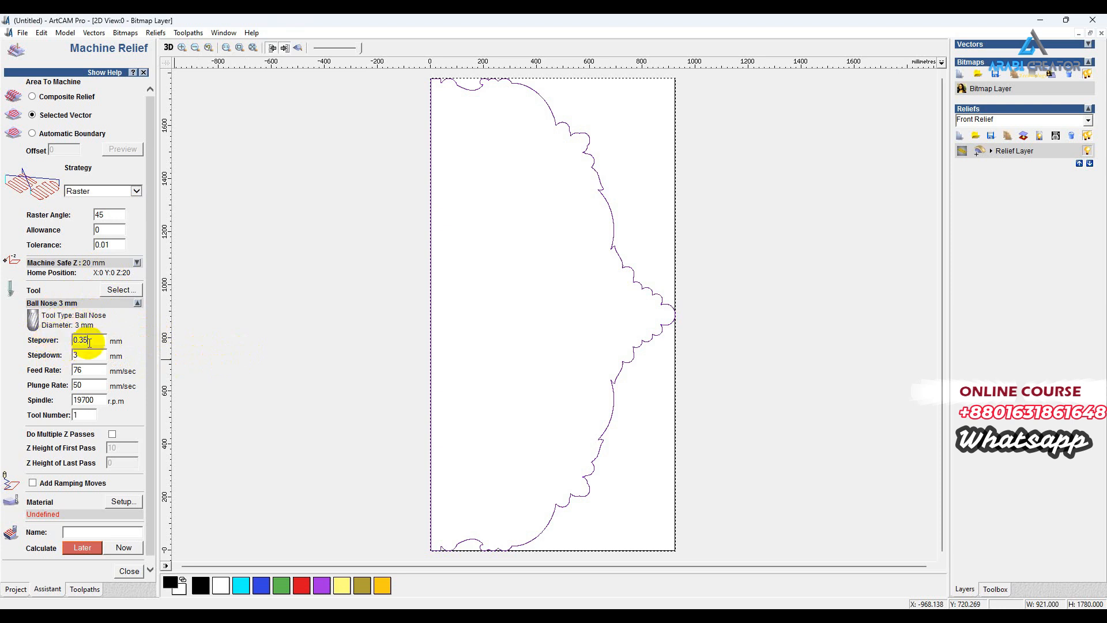
{"action": "scroll", "coordinate": [146, 328], "scroll_direction": "down", "scroll_amount": 1}
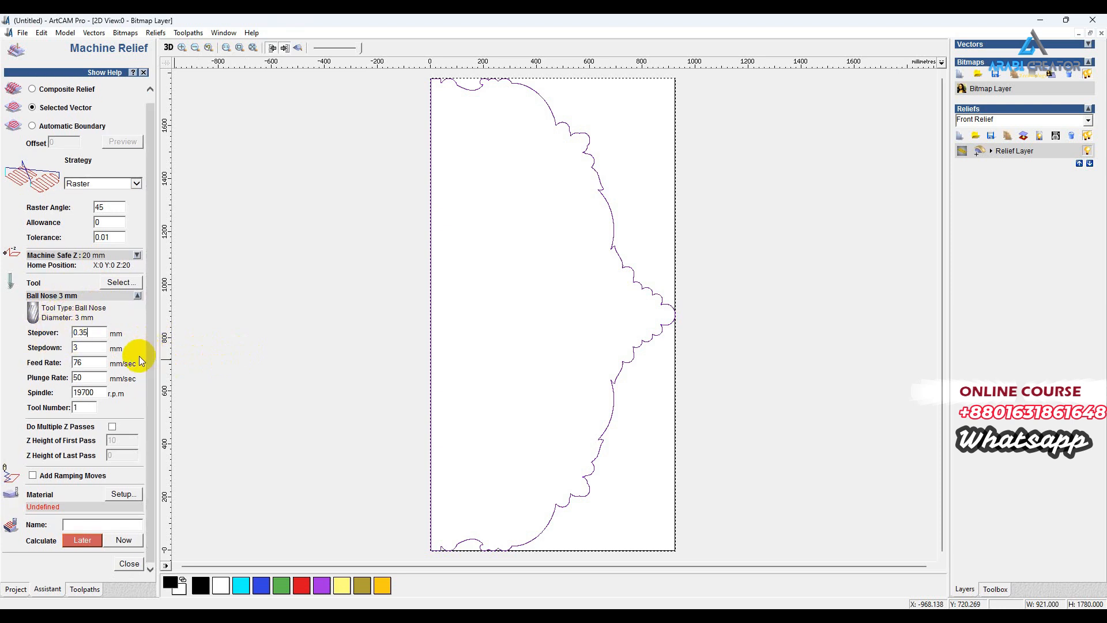
{"action": "left_click", "coordinate": [89, 392]}
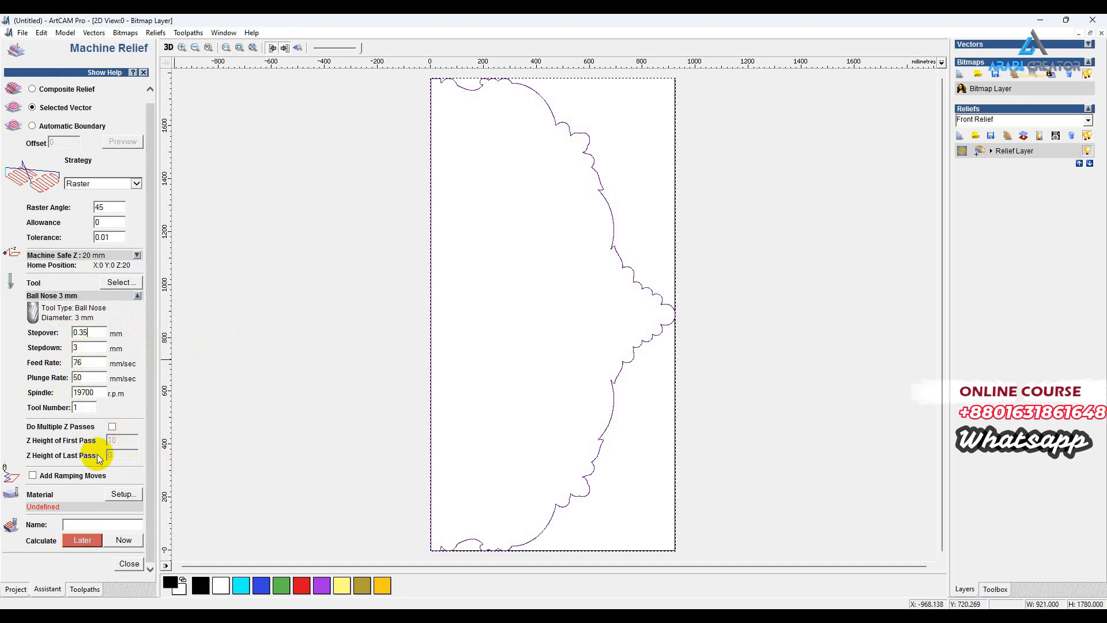
Define the material with a thickness of 14 mm and calculate the Machine Relief toolpath, closing its settings
{"action": "left_click", "coordinate": [122, 494]}
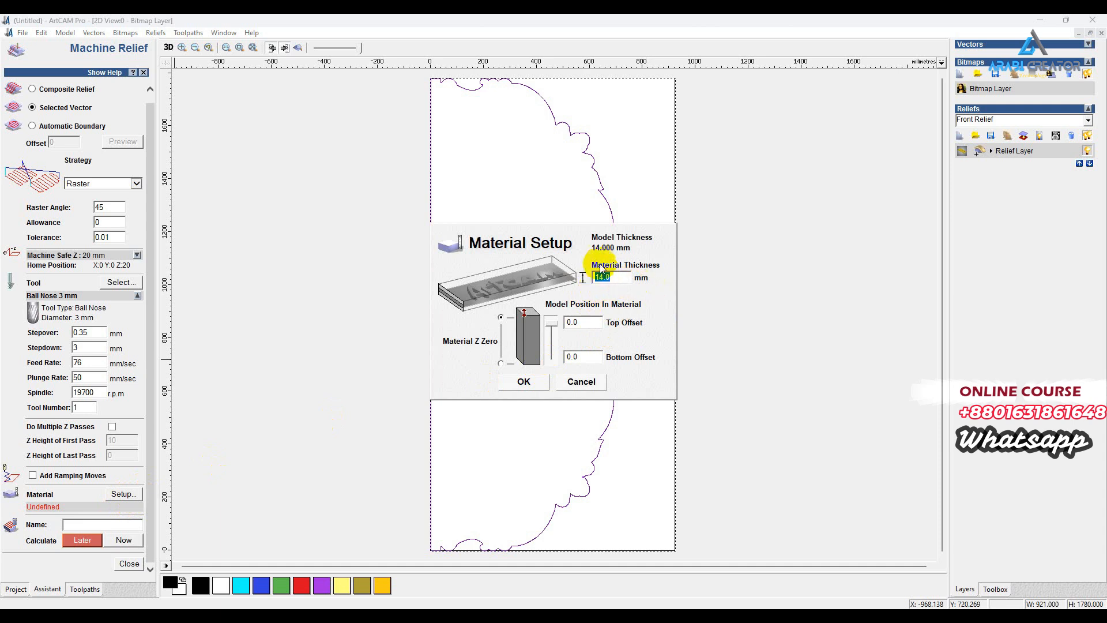
{"action": "left_click", "coordinate": [531, 385]}
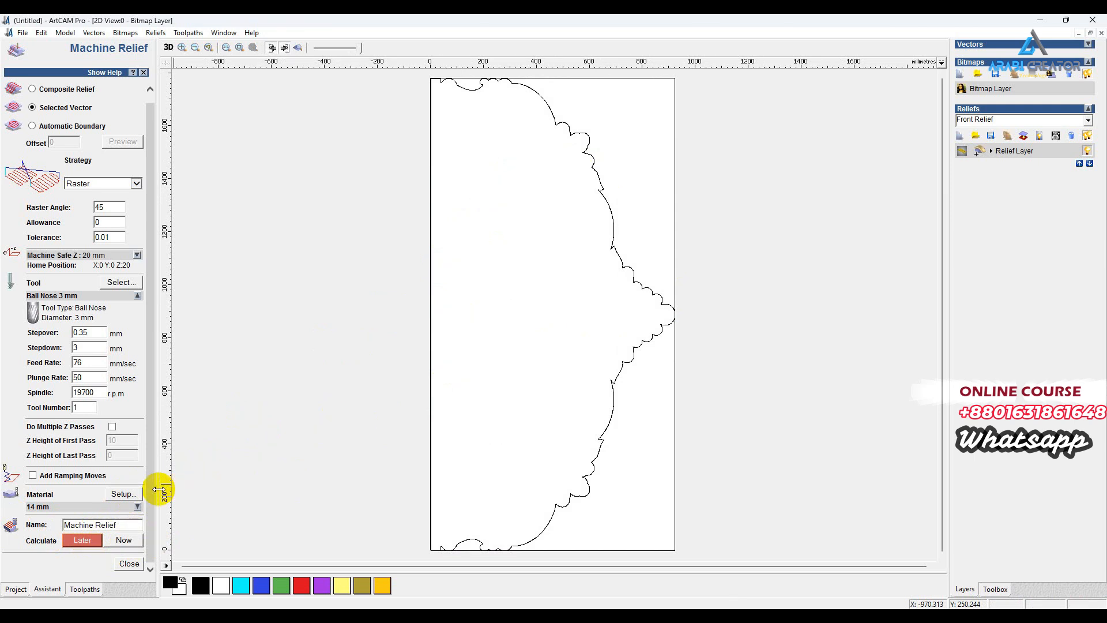
{"action": "left_click", "coordinate": [130, 564]}
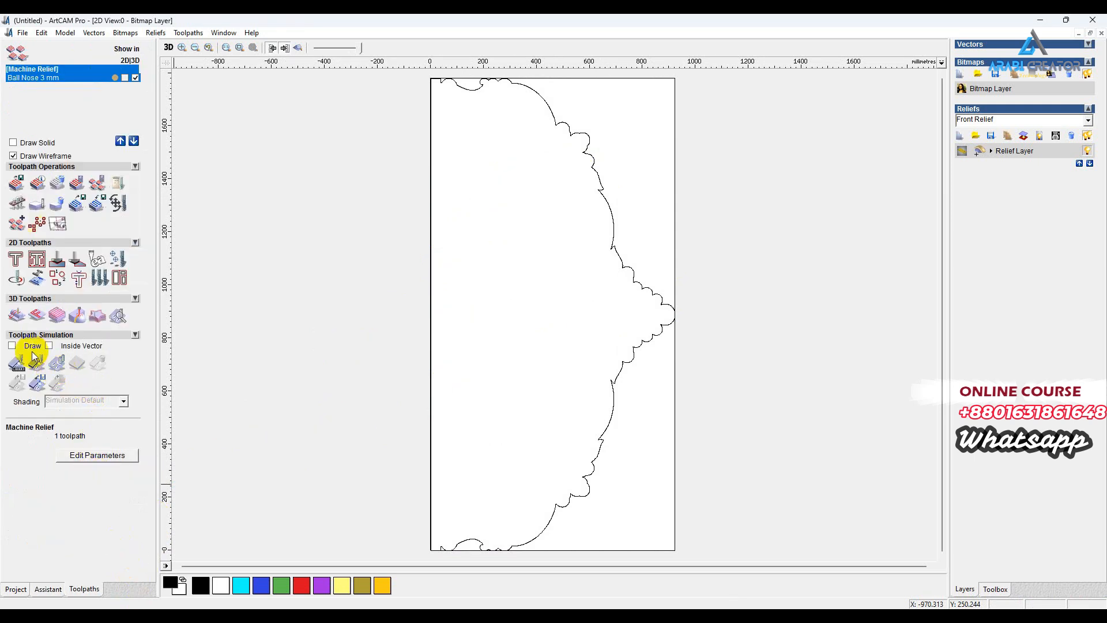
Simulate the Machine Relief toolpath in 3D at the Fast simulation resolution
{"action": "left_click", "coordinate": [56, 362]}
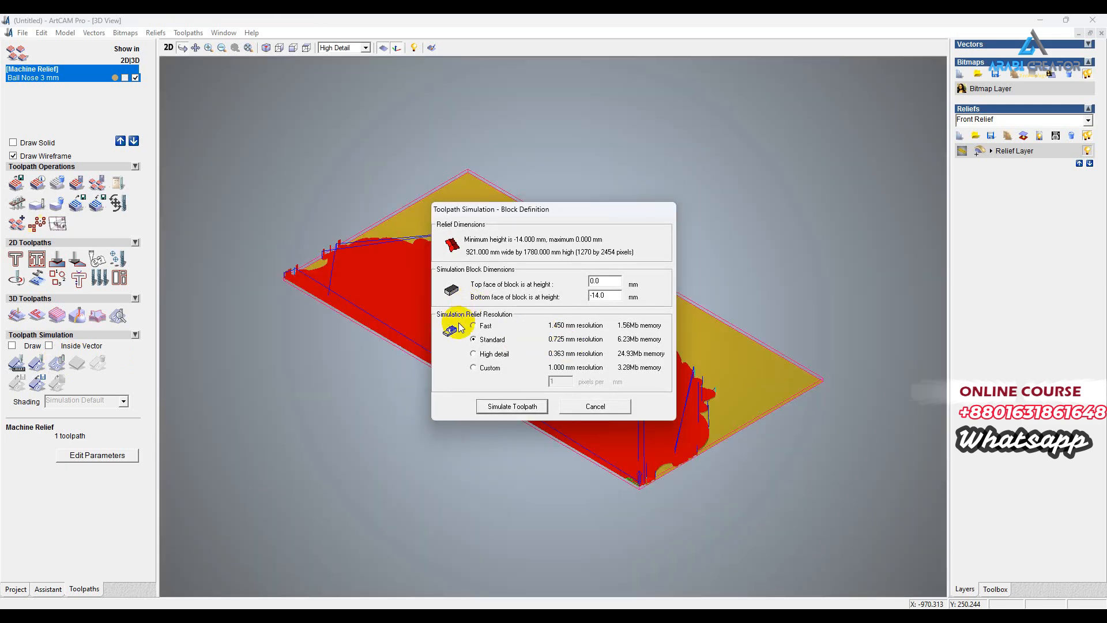
{"action": "left_click", "coordinate": [474, 326]}
{"action": "left_click", "coordinate": [487, 403]}
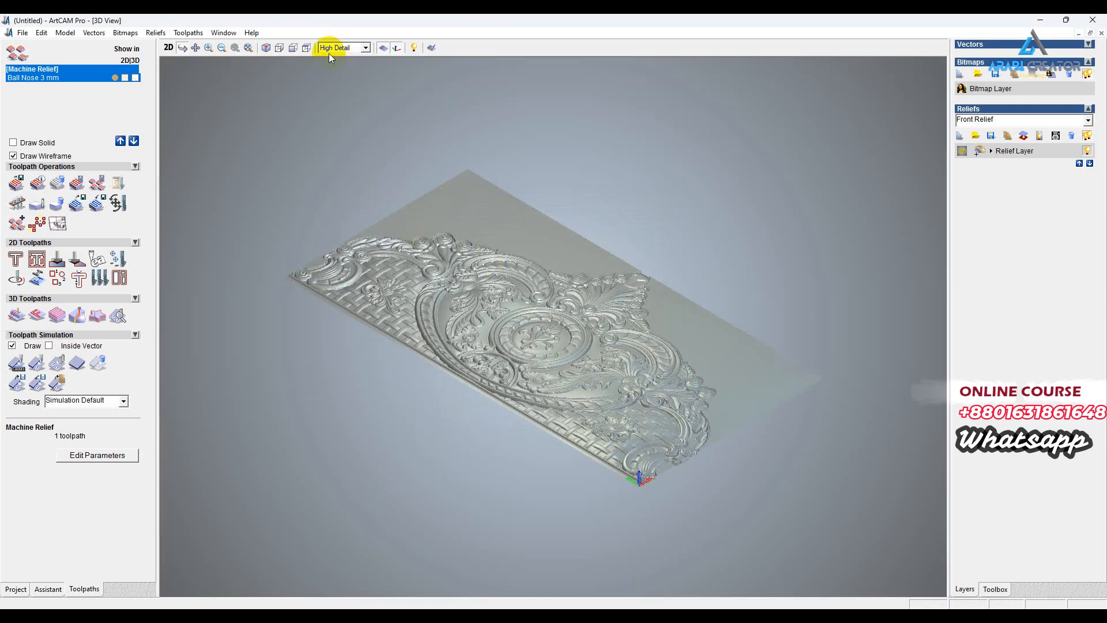
Examine the simulated carving's surface detail from above, up close and at an angle, and return to the 2D view
{"action": "left_click", "coordinate": [306, 48]}
{"action": "scroll", "coordinate": [627, 310], "scroll_direction": "up", "scroll_amount": 6}
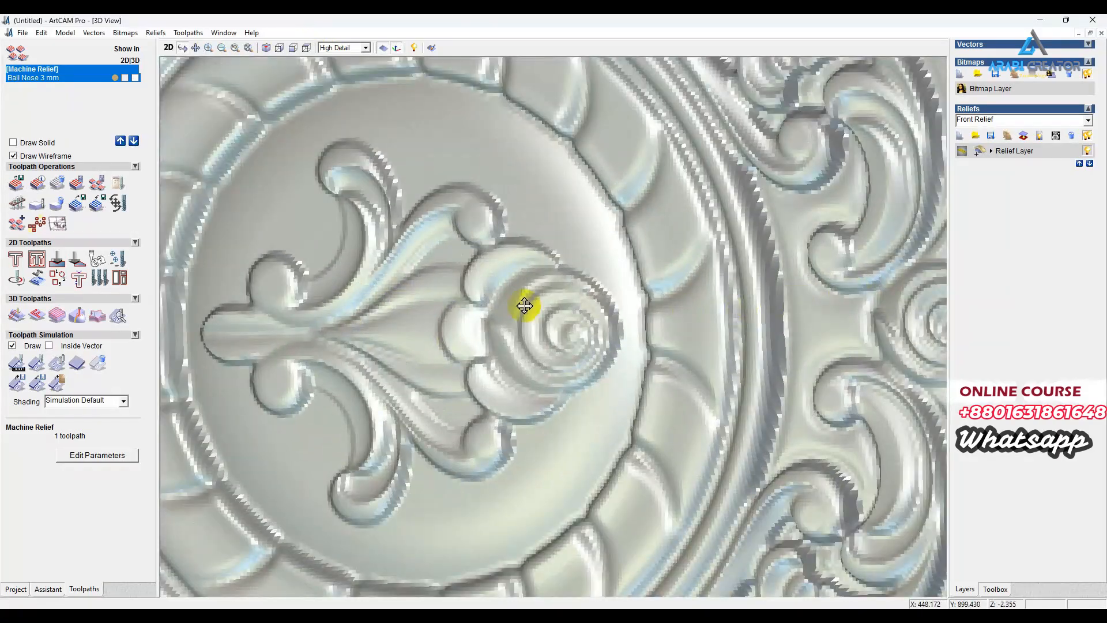
{"action": "left_click_drag", "start_coordinate": [524, 306], "coordinate": [467, 75]}
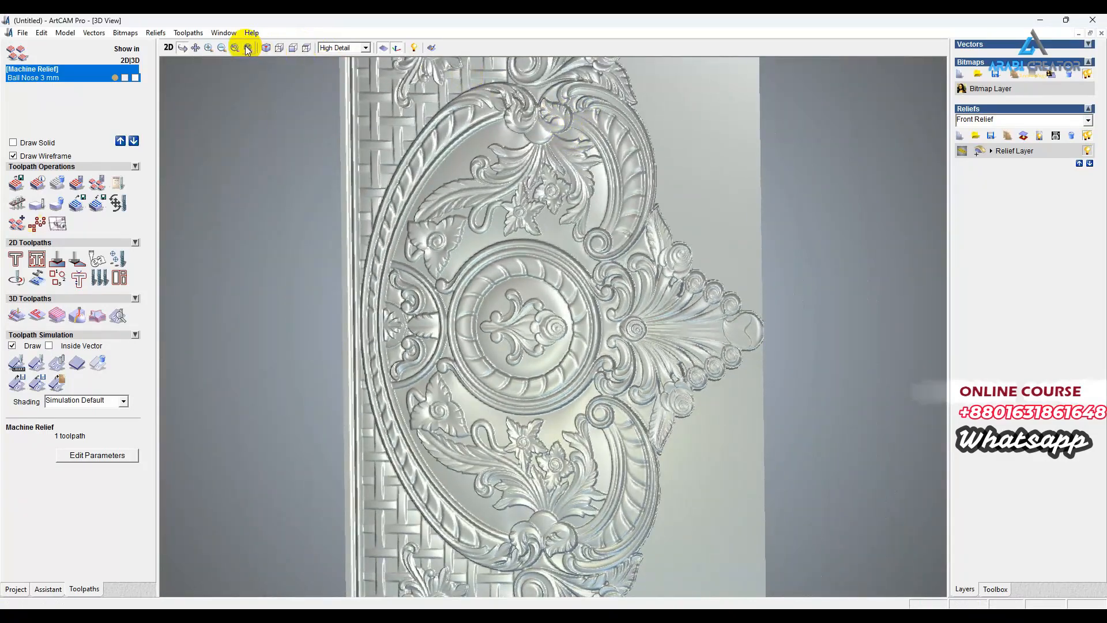
{"action": "left_click", "coordinate": [211, 51]}
{"action": "left_click", "coordinate": [469, 178]}
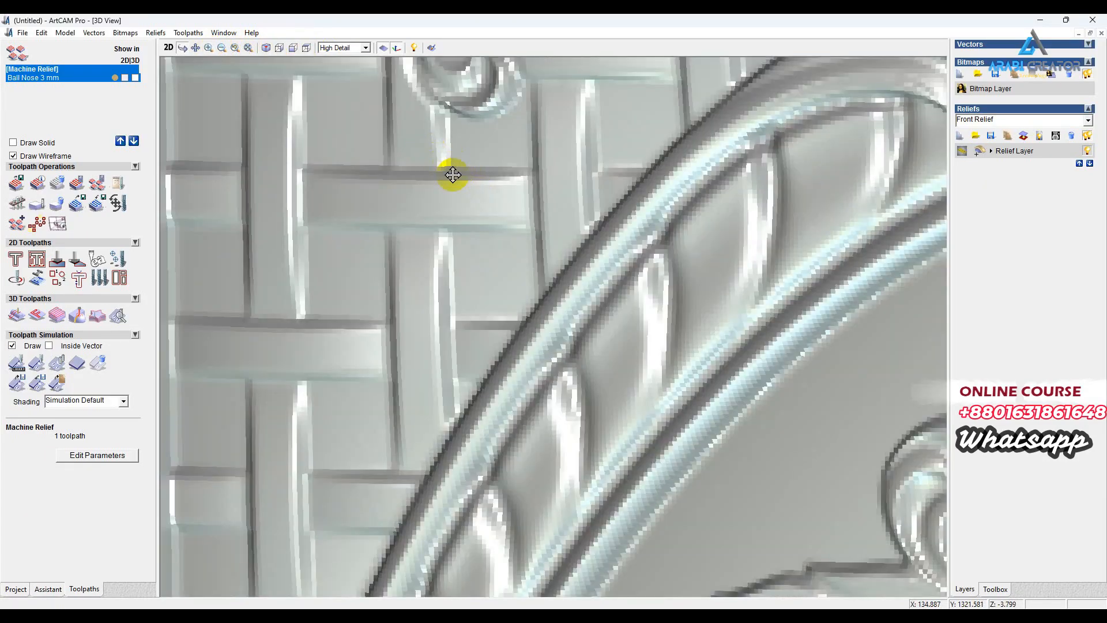
{"action": "left_click_drag", "start_coordinate": [452, 173], "coordinate": [697, 168]}
{"action": "scroll", "coordinate": [697, 168], "scroll_direction": "down", "scroll_amount": 10}
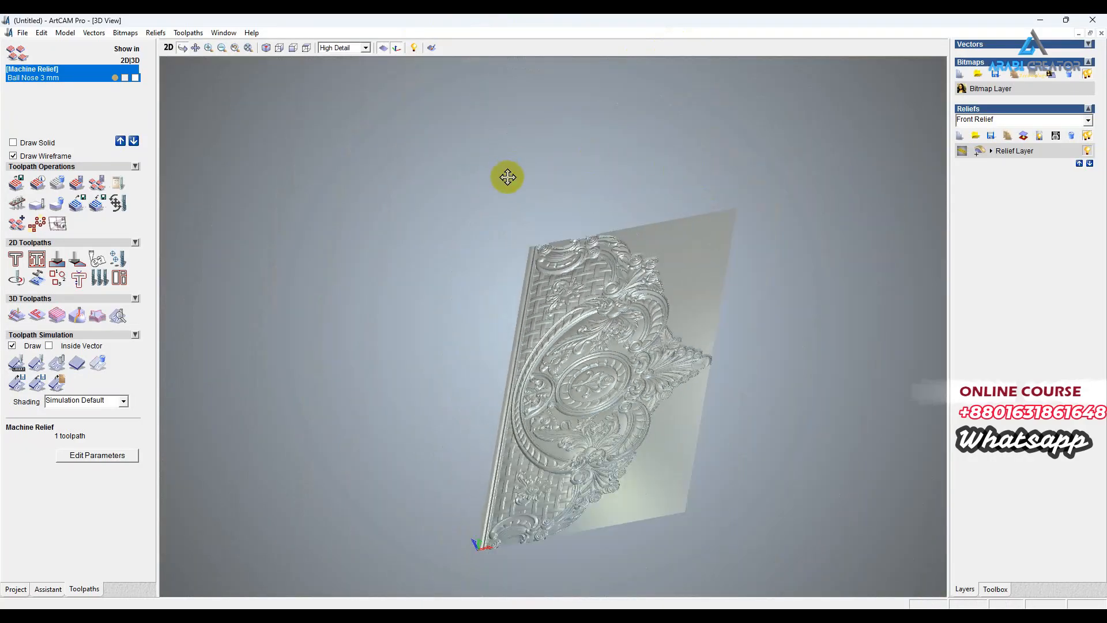
{"action": "left_click", "coordinate": [169, 48]}
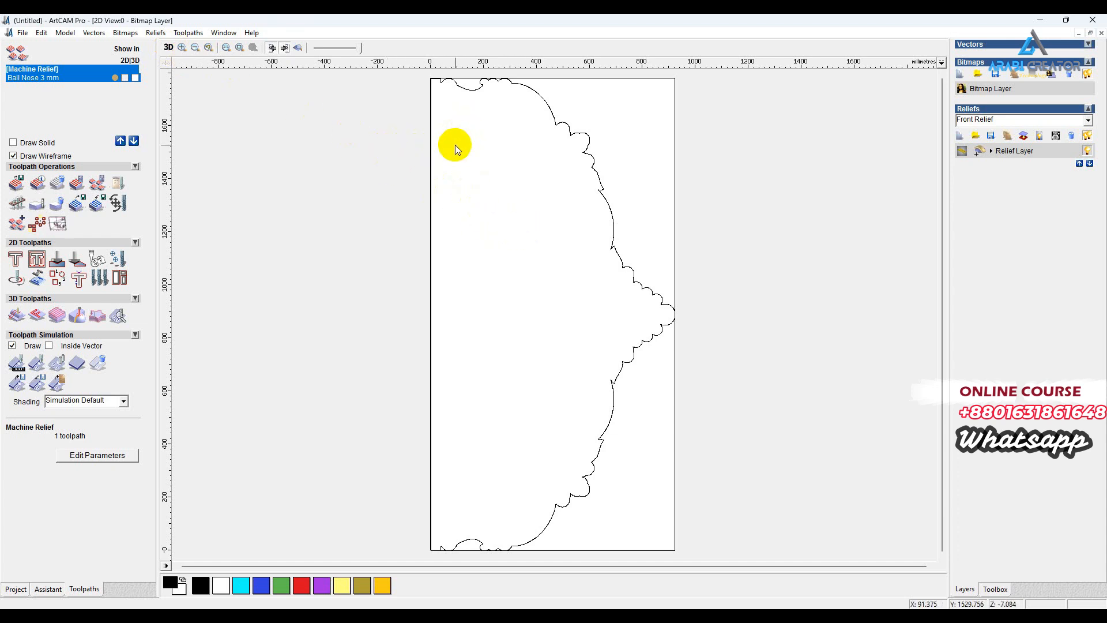
Select the headboard's grouped outline vectors and ungroup them all
{"action": "scroll", "coordinate": [465, 139], "scroll_direction": "up", "scroll_amount": 2}
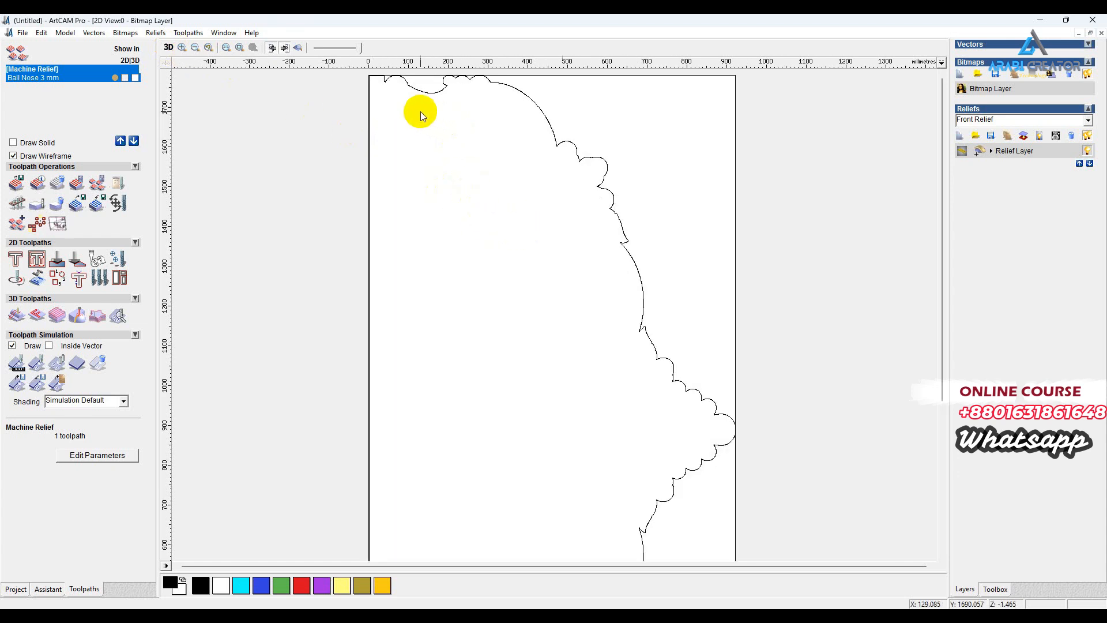
{"action": "left_click", "coordinate": [392, 77]}
{"action": "right_click", "coordinate": [398, 87]}
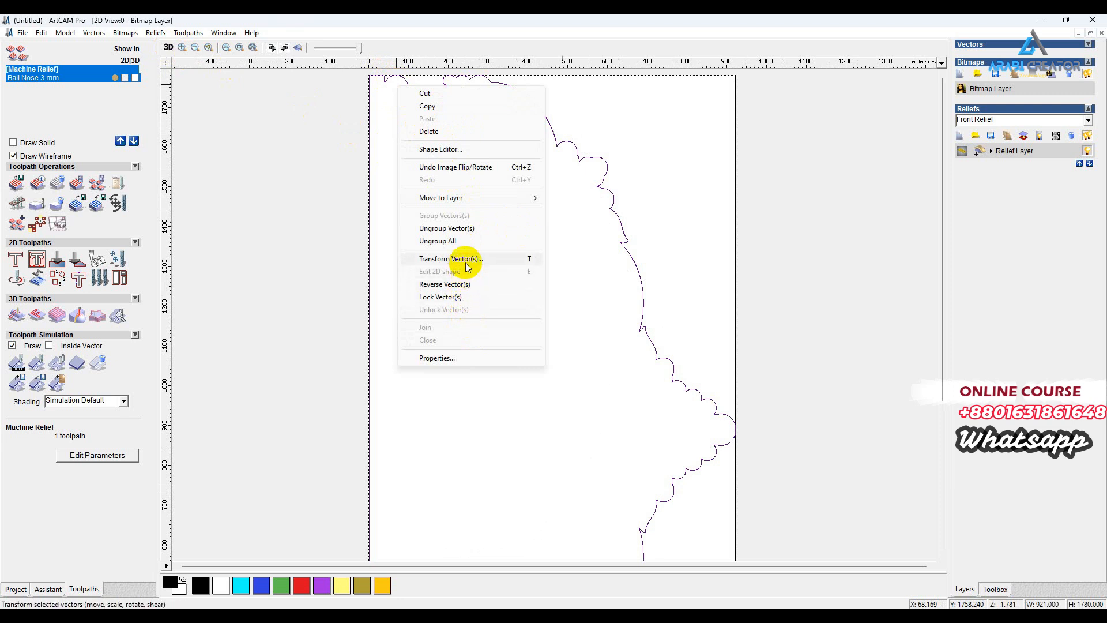
{"action": "left_click", "coordinate": [461, 241]}
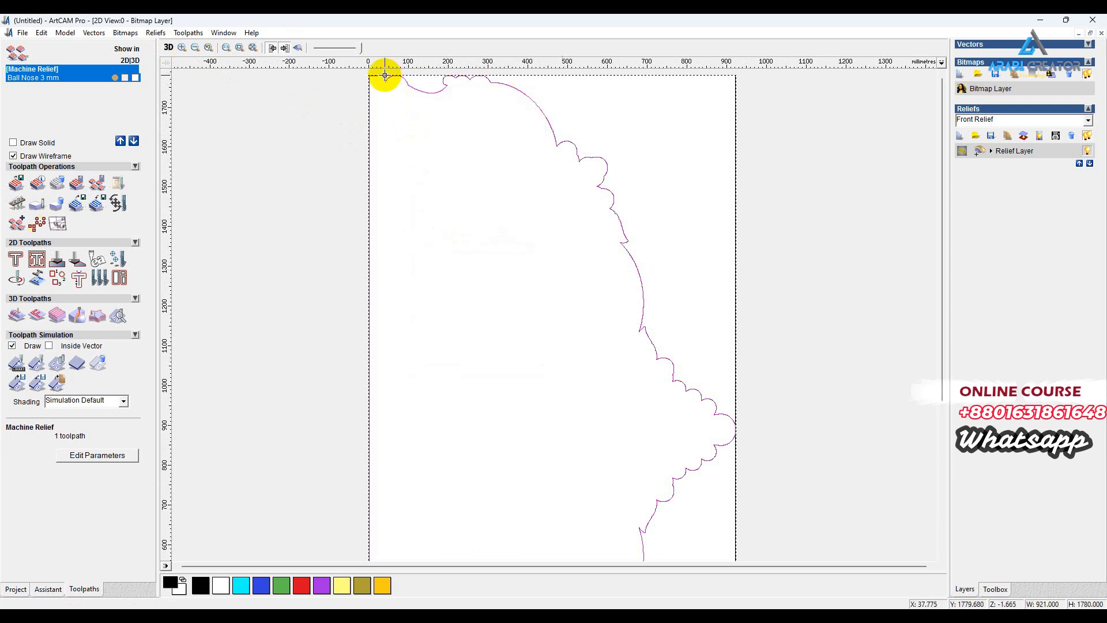
Select only the headboard's contoured outline vector and start a 2D Profiling toolpath with the outside profile side and 14 mm finish depth
{"action": "scroll", "coordinate": [385, 76], "scroll_direction": "down", "scroll_amount": 1}
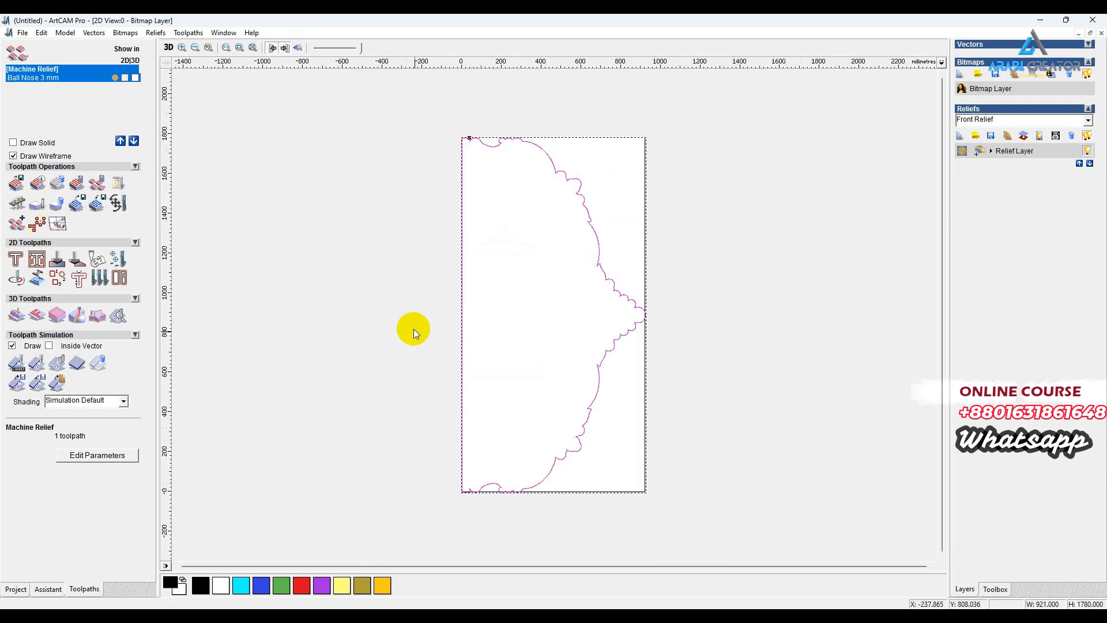
{"action": "left_click", "coordinate": [478, 488]}
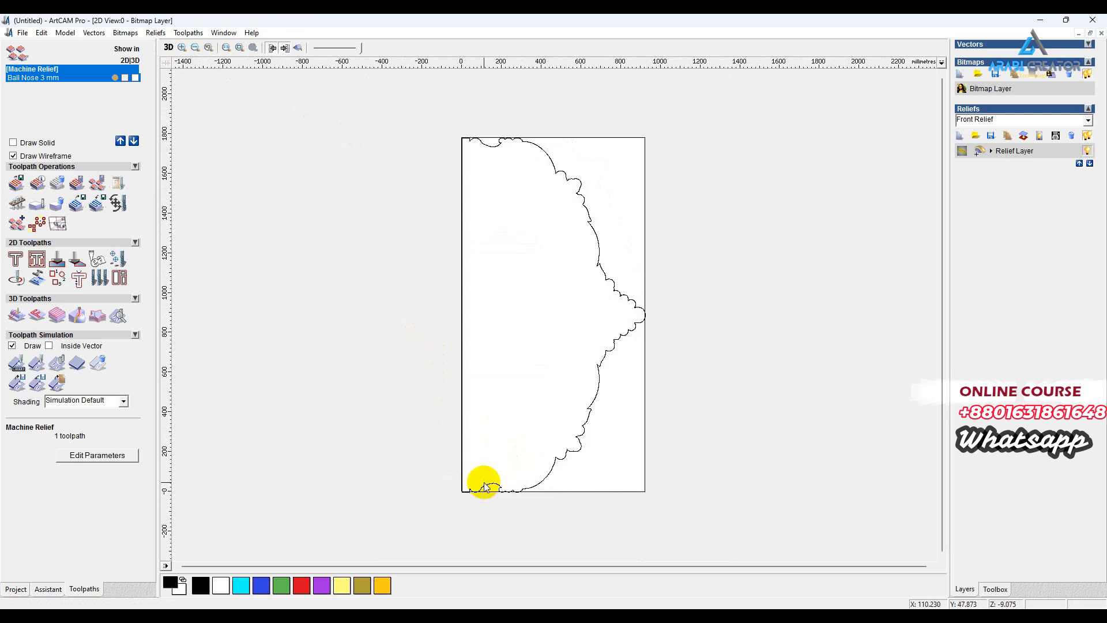
{"action": "left_click", "coordinate": [484, 486]}
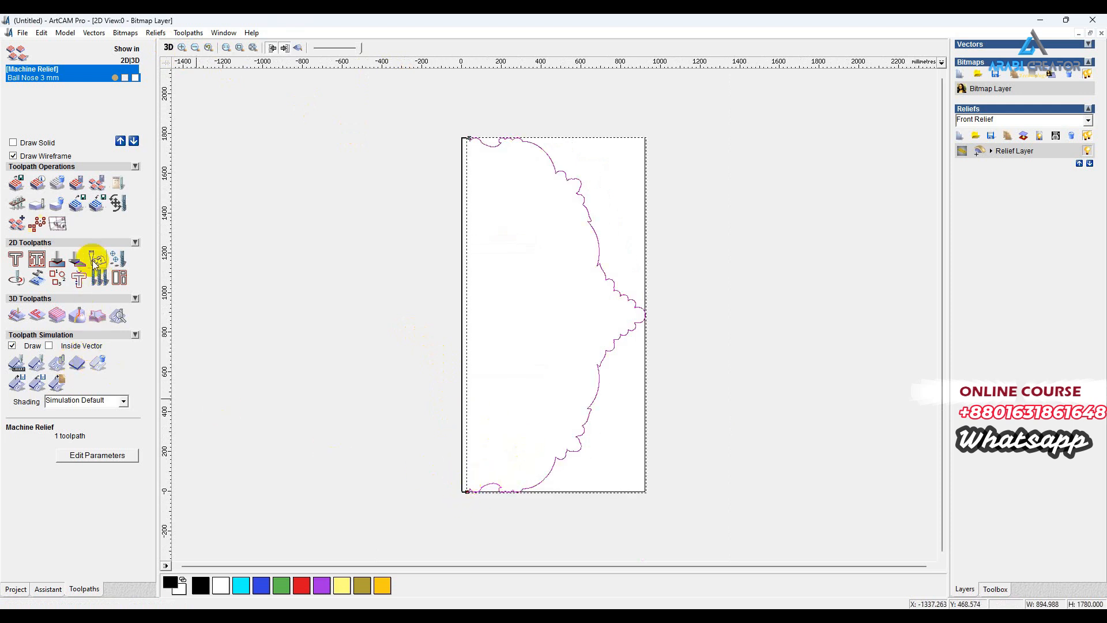
{"action": "left_click", "coordinate": [17, 259]}
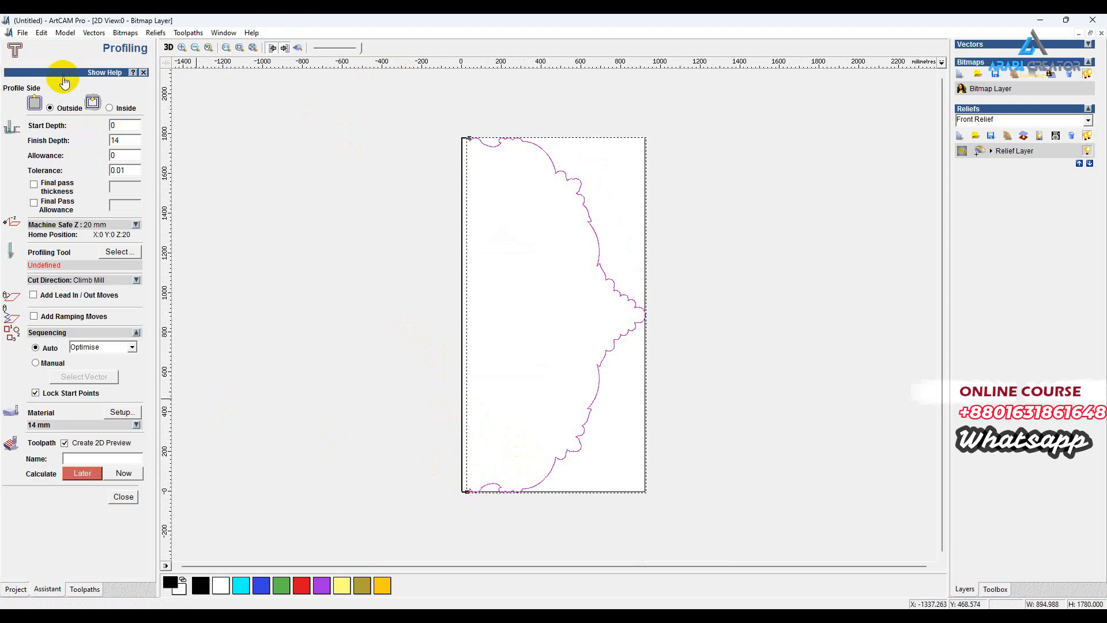
{"action": "double_click", "coordinate": [122, 140]}
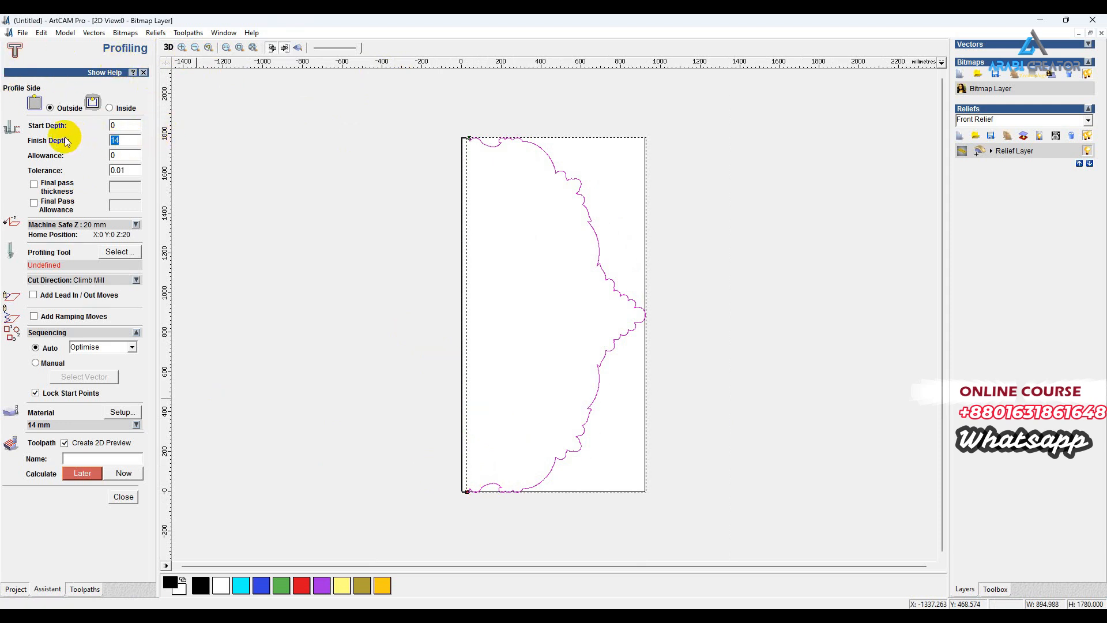
Assign the End Mill 12 mm as the profiling tool and set its stepdown to 14 mm
{"action": "left_click", "coordinate": [117, 251]}
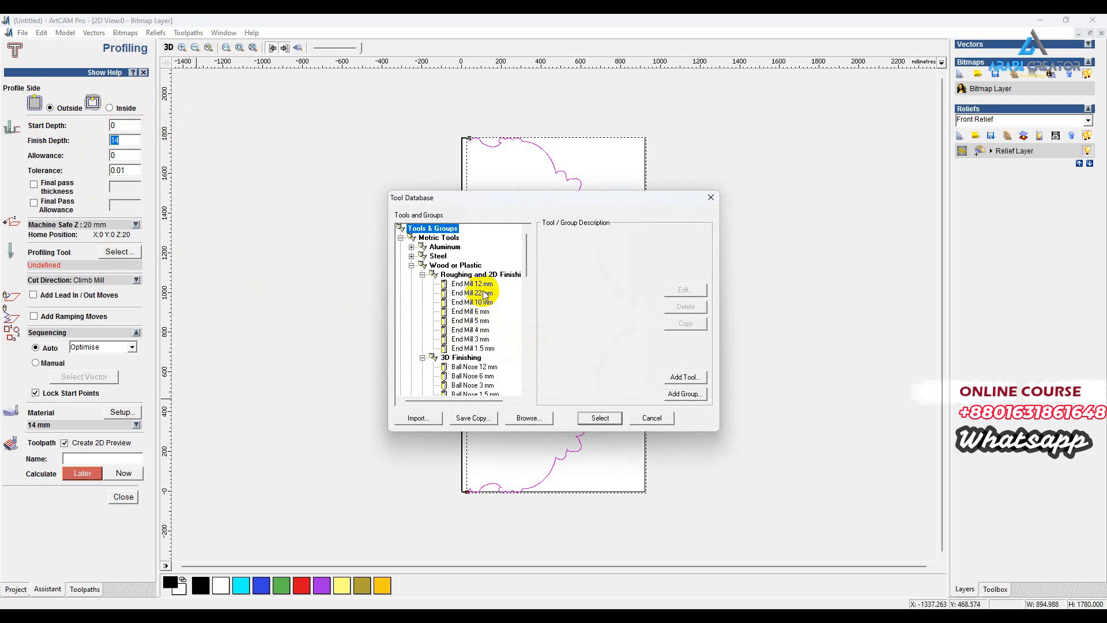
{"action": "left_click", "coordinate": [481, 285]}
{"action": "double_click", "coordinate": [483, 286]}
{"action": "left_click", "coordinate": [110, 264]}
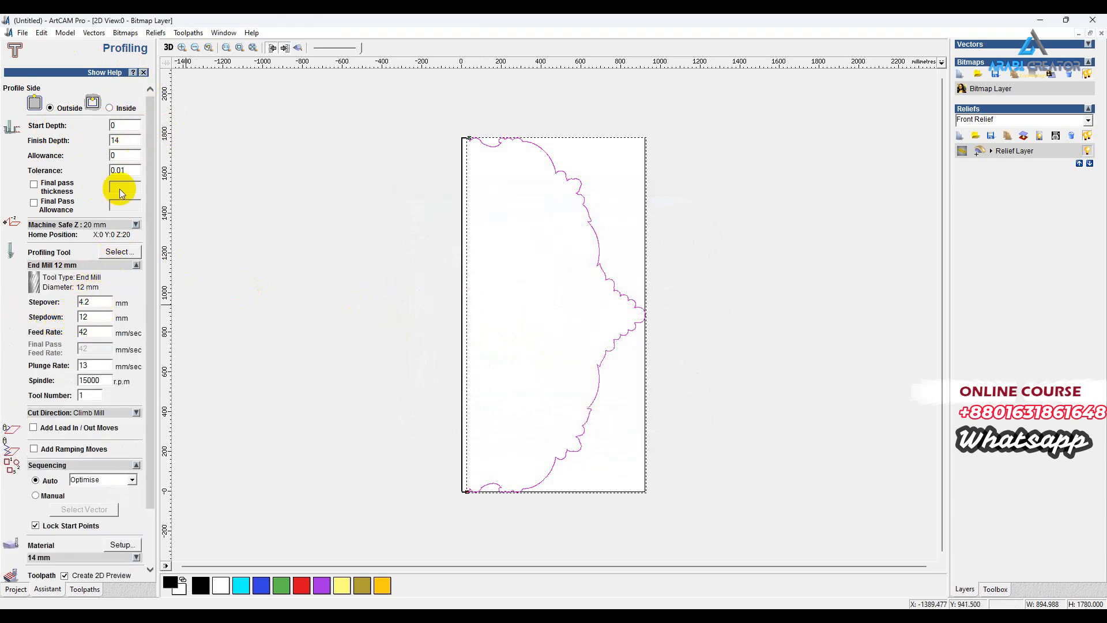
{"action": "double_click", "coordinate": [91, 317]}
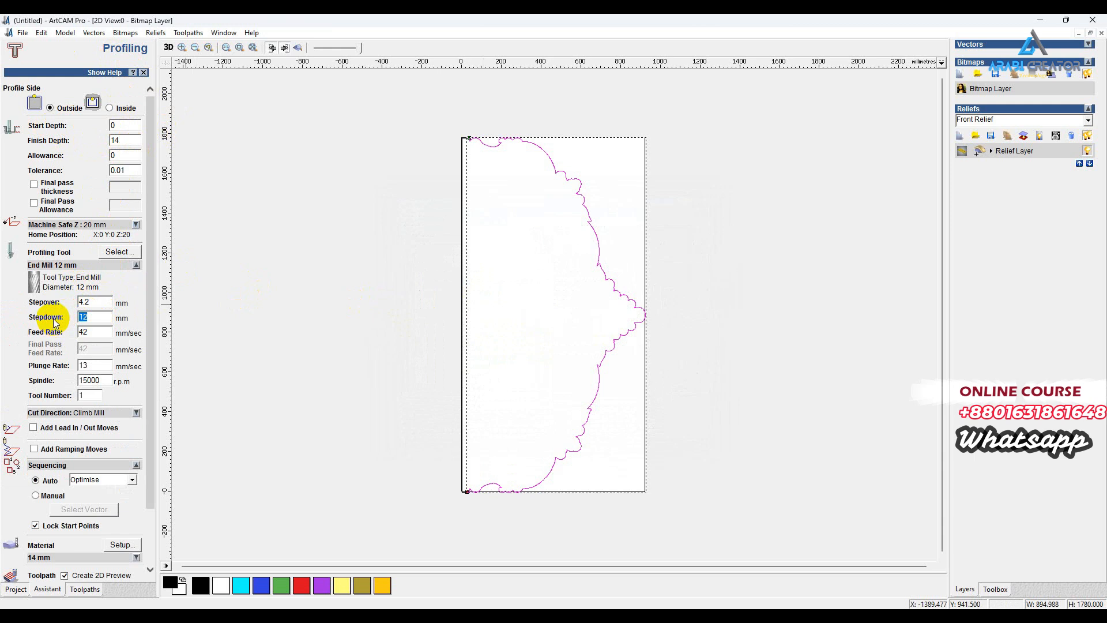
{"action": "type", "text": "14"}
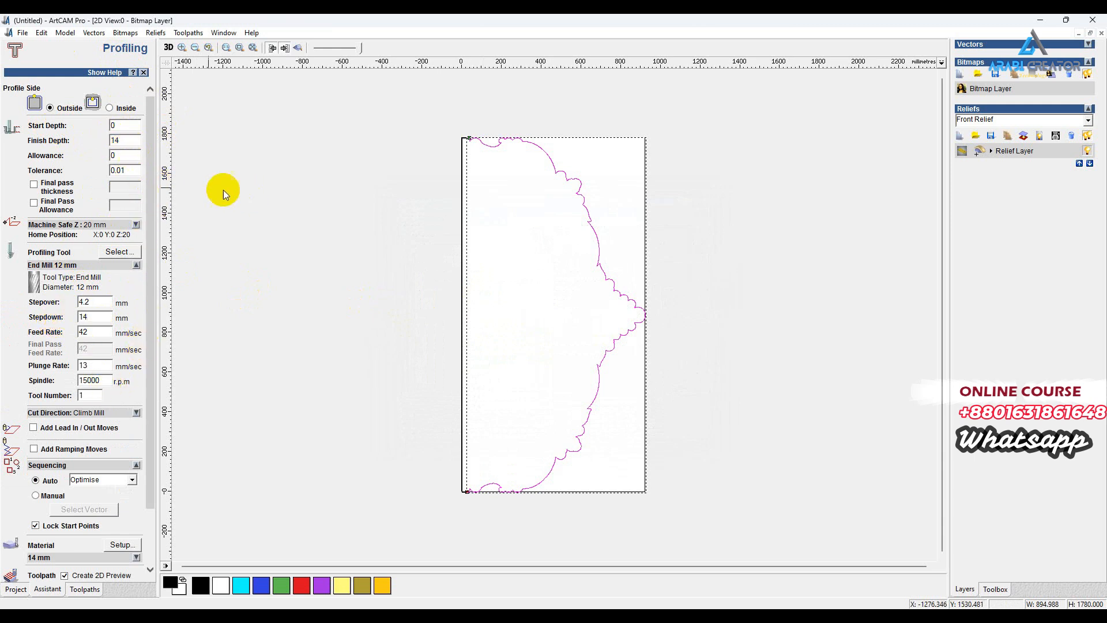
Check the material setup, cancel out of it, and calculate the profiling toolpath immediately
{"action": "scroll", "coordinate": [45, 424], "scroll_direction": "down", "scroll_amount": 3}
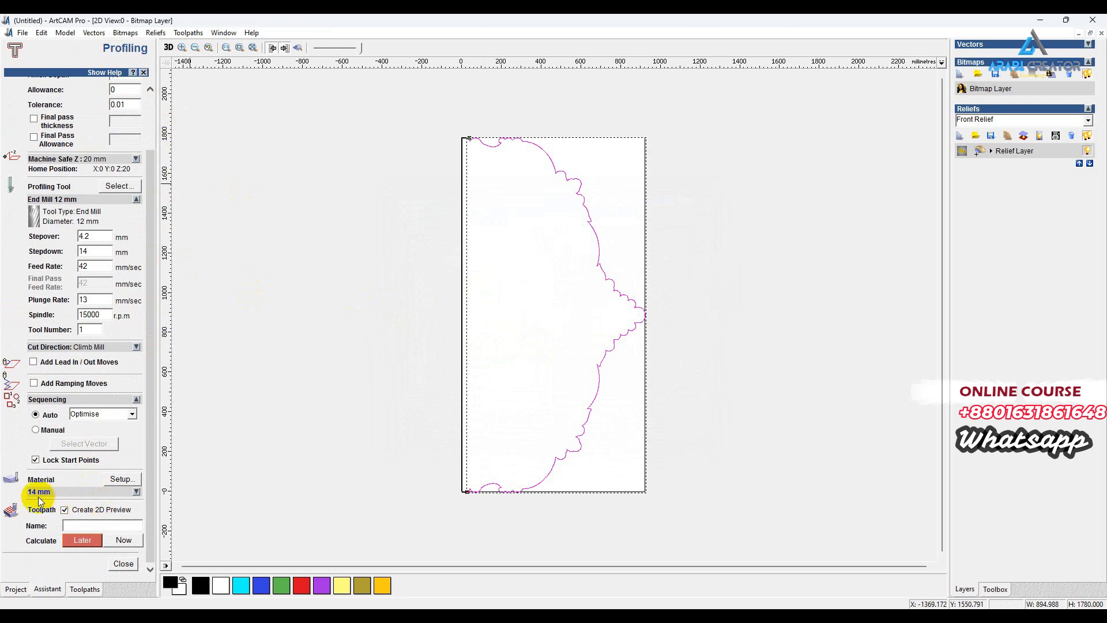
{"action": "left_click", "coordinate": [121, 479]}
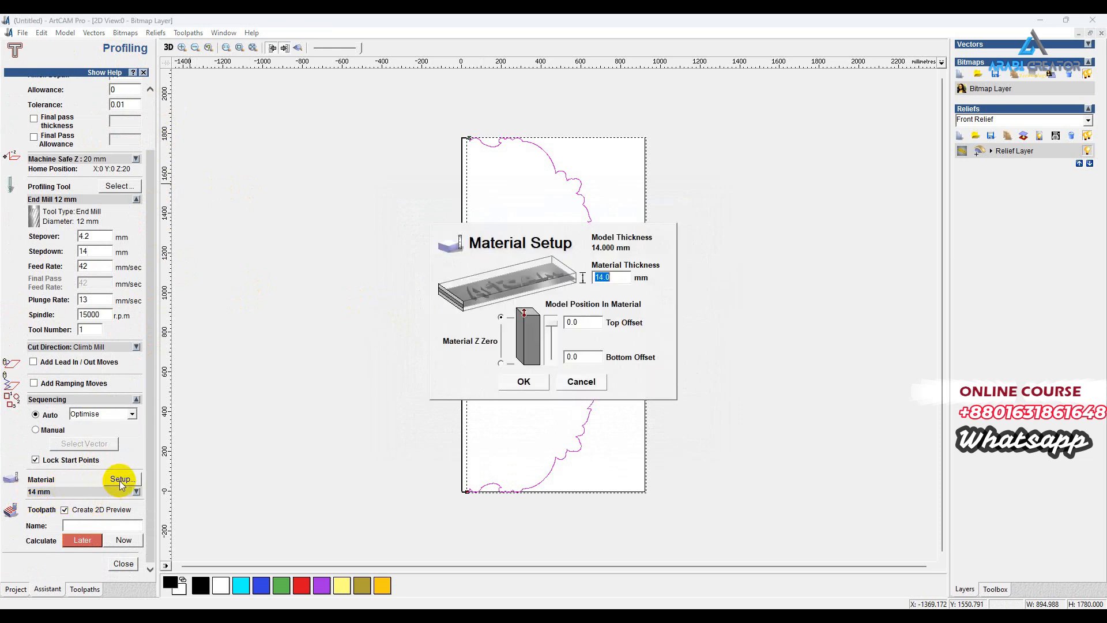
{"action": "left_click", "coordinate": [582, 382]}
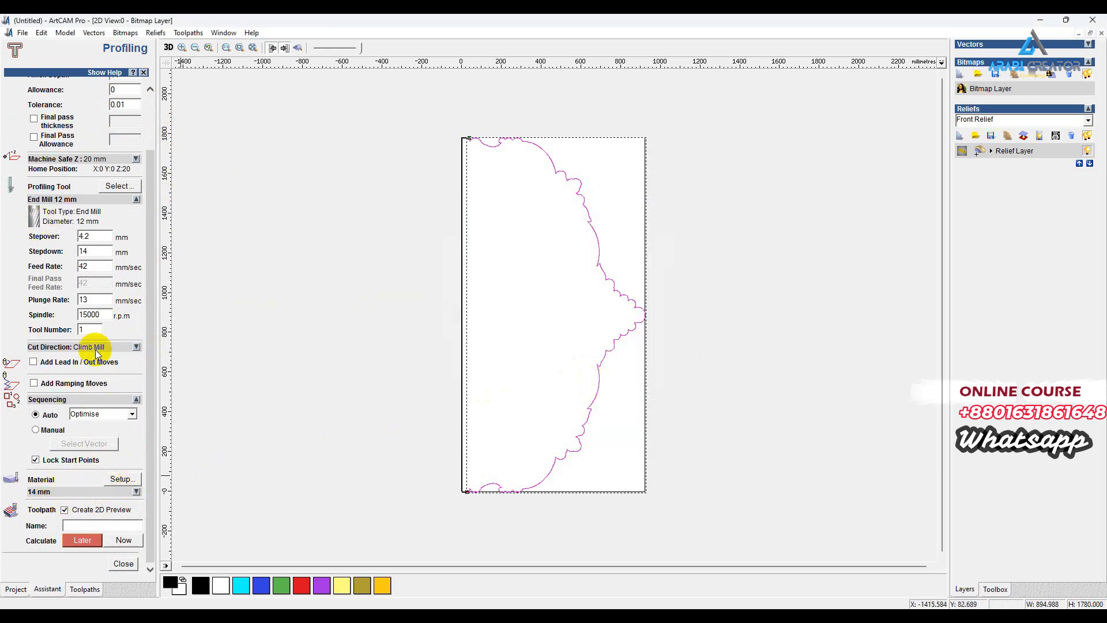
{"action": "left_click", "coordinate": [123, 545]}
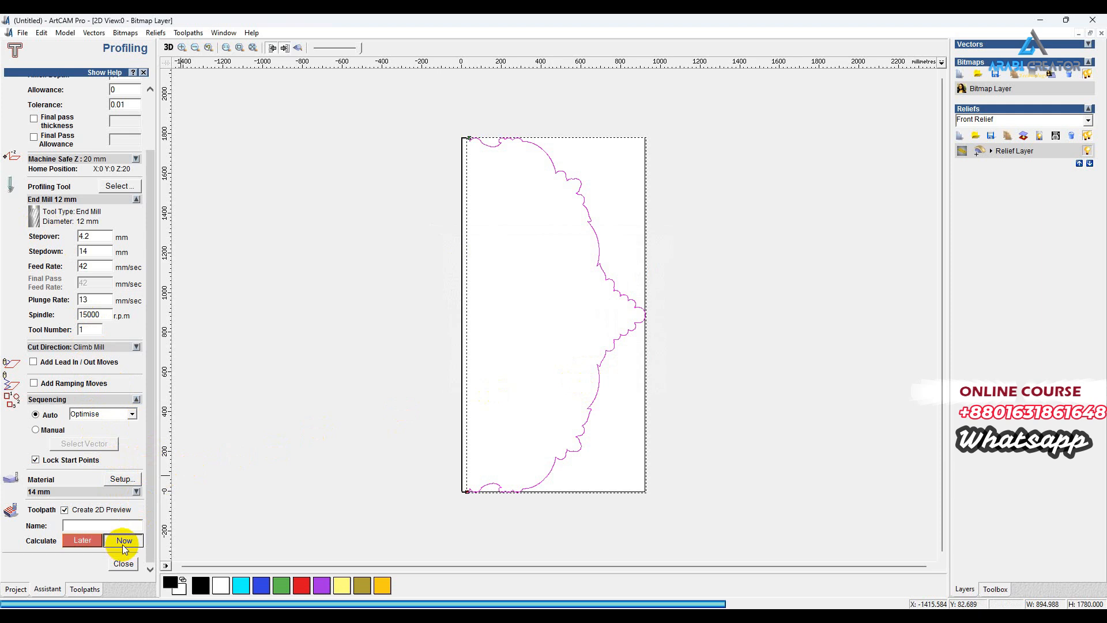
Switch the profile side to Inside and recalculate the profiling toolpath
{"action": "scroll", "coordinate": [574, 261], "scroll_direction": "up", "scroll_amount": 2}
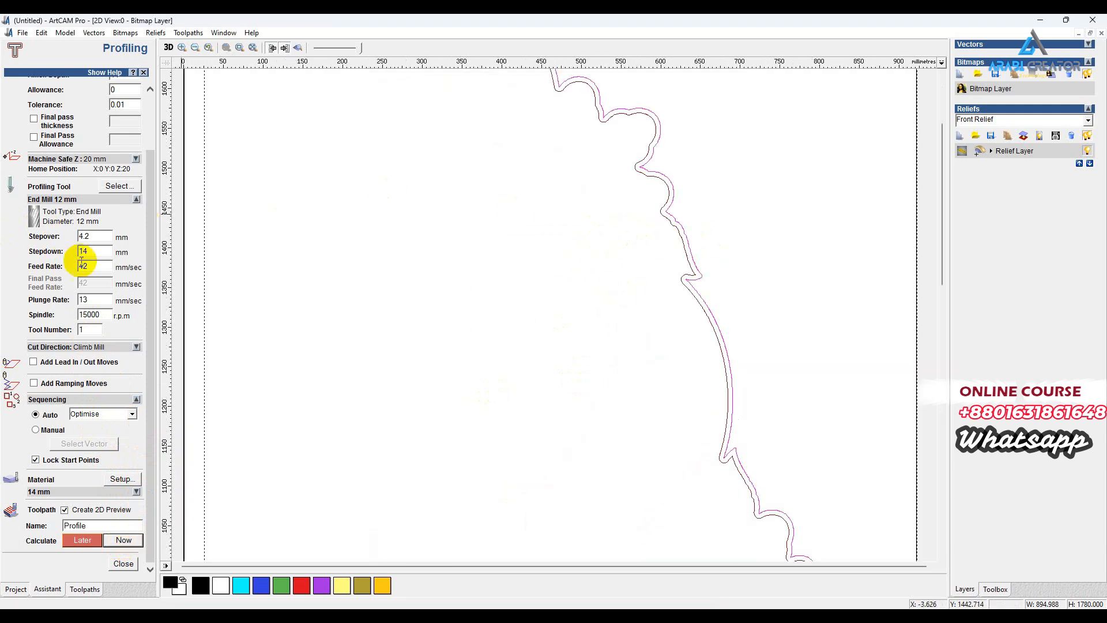
{"action": "scroll", "coordinate": [79, 260], "scroll_direction": "up", "scroll_amount": 3}
{"action": "left_click", "coordinate": [109, 109]}
{"action": "scroll", "coordinate": [91, 285], "scroll_direction": "down", "scroll_amount": 2}
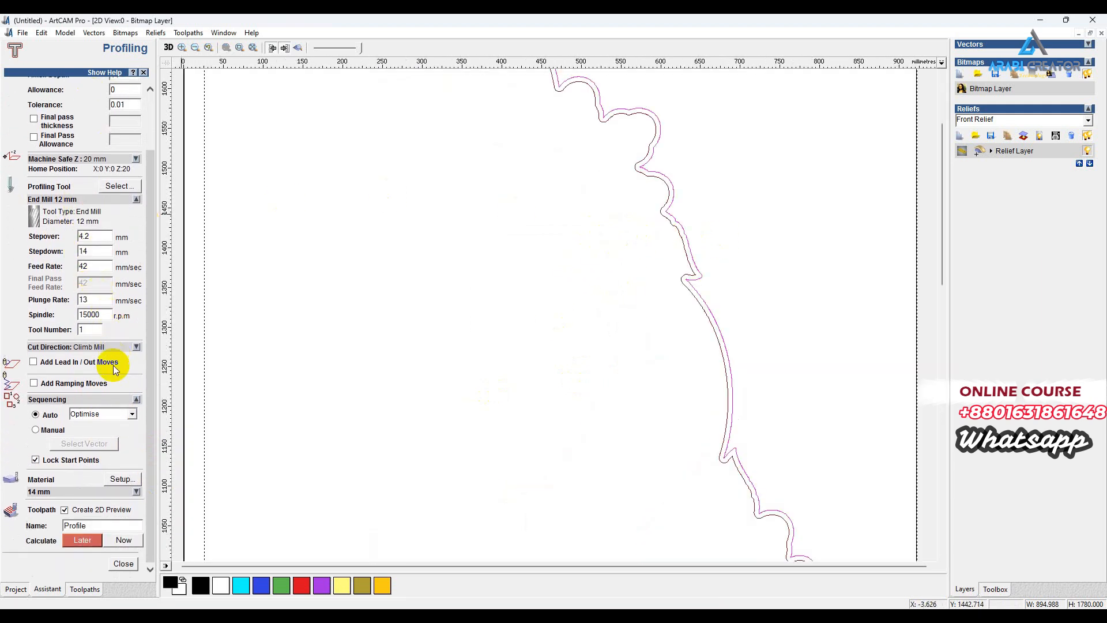
{"action": "left_click", "coordinate": [124, 540]}
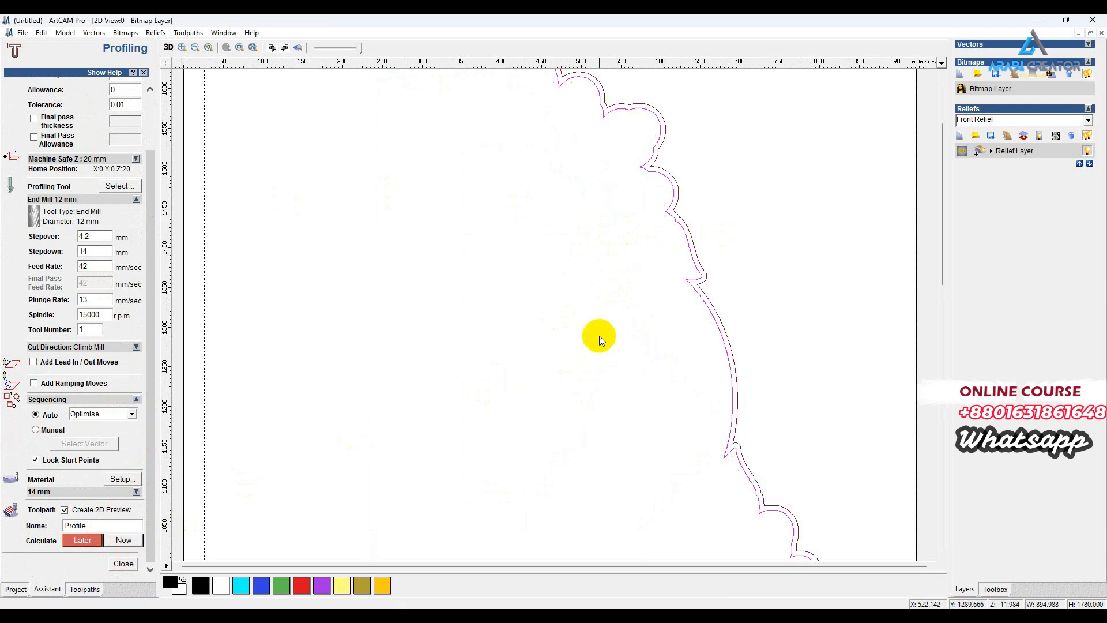
Examine the recalculated path's offset along the headboard outline and close the Profiling settings
{"action": "scroll", "coordinate": [600, 334], "scroll_direction": "down", "scroll_amount": 3}
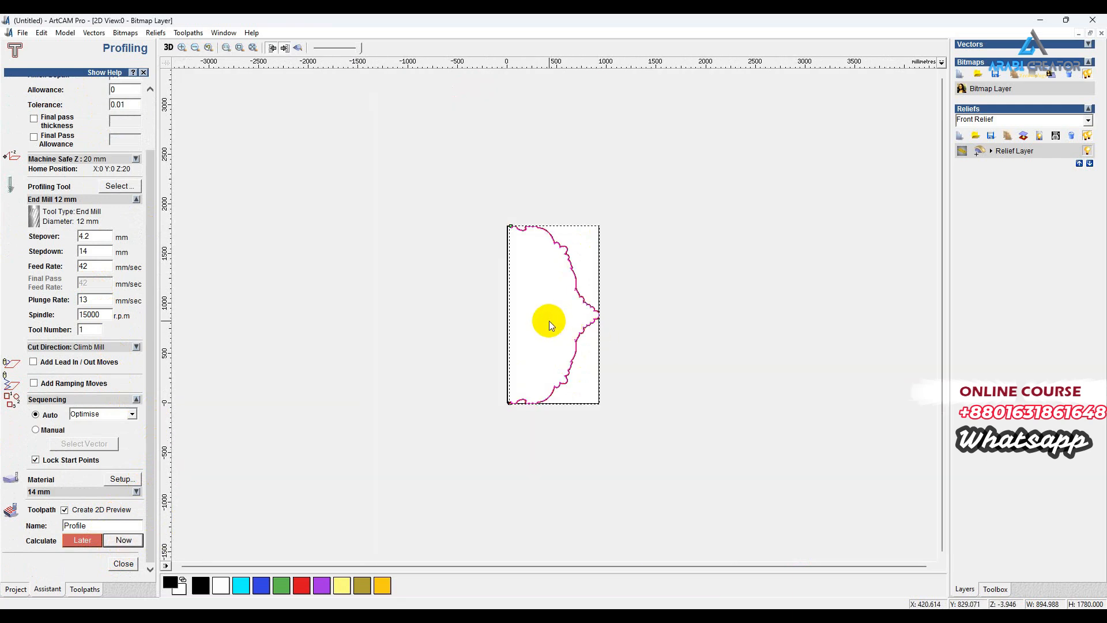
{"action": "scroll", "coordinate": [579, 255], "scroll_direction": "up", "scroll_amount": 2}
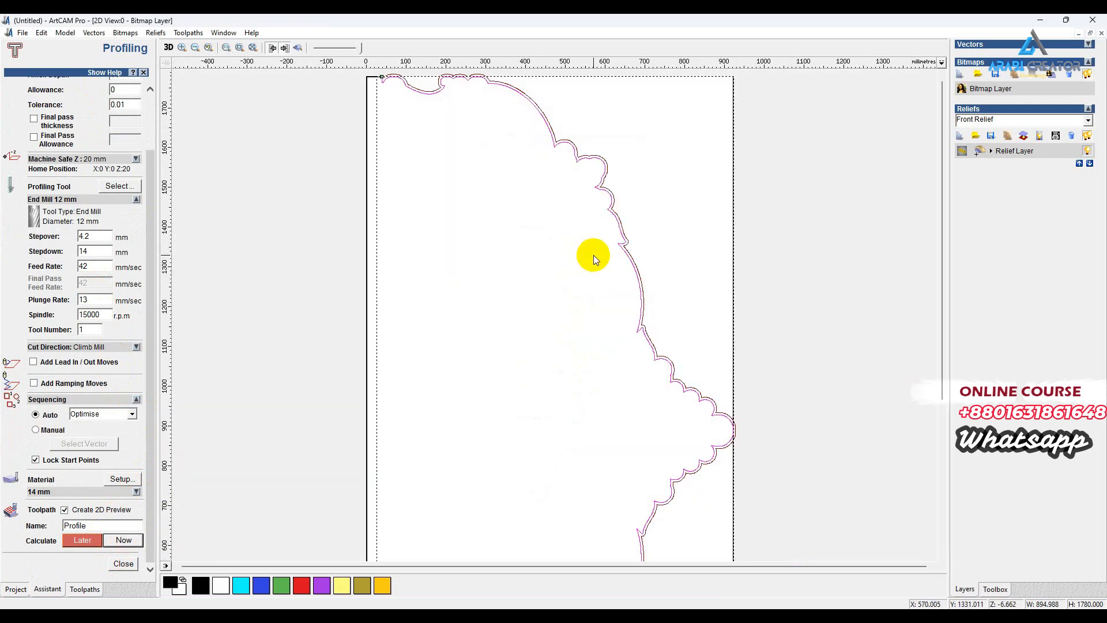
{"action": "scroll", "coordinate": [559, 212], "scroll_direction": "down", "scroll_amount": 2}
{"action": "scroll", "coordinate": [588, 243], "scroll_direction": "up", "scroll_amount": 3}
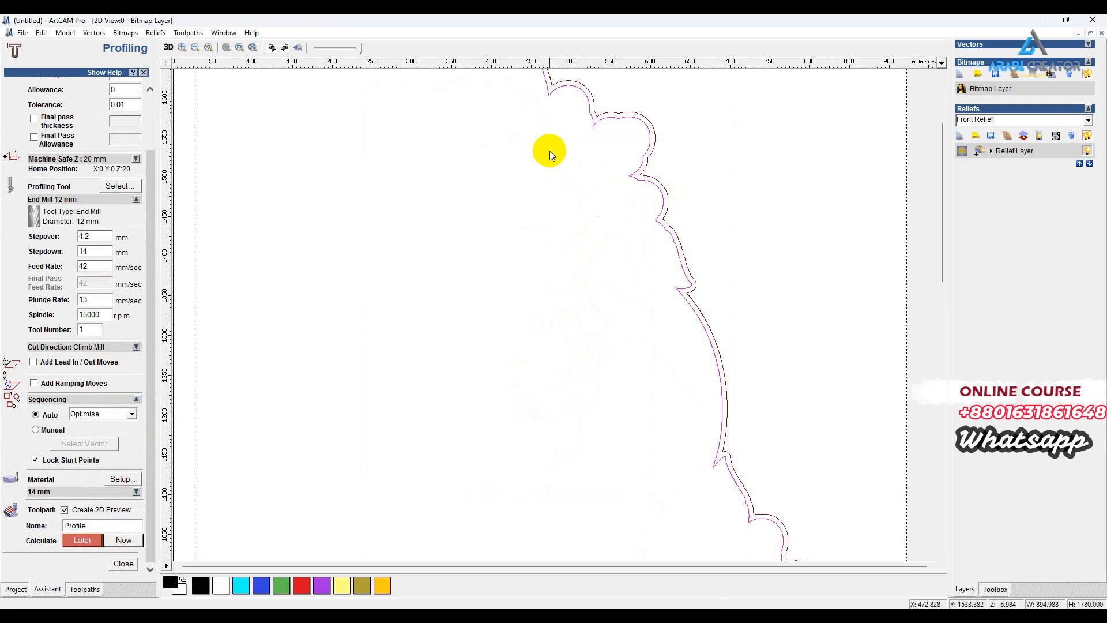
{"action": "left_click", "coordinate": [123, 564]}
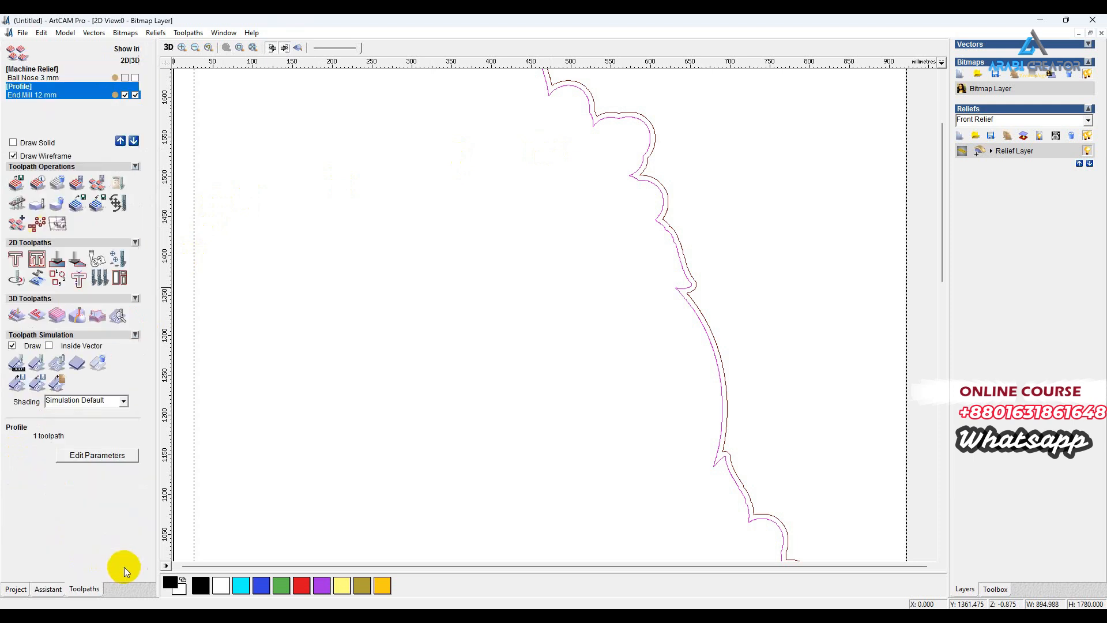